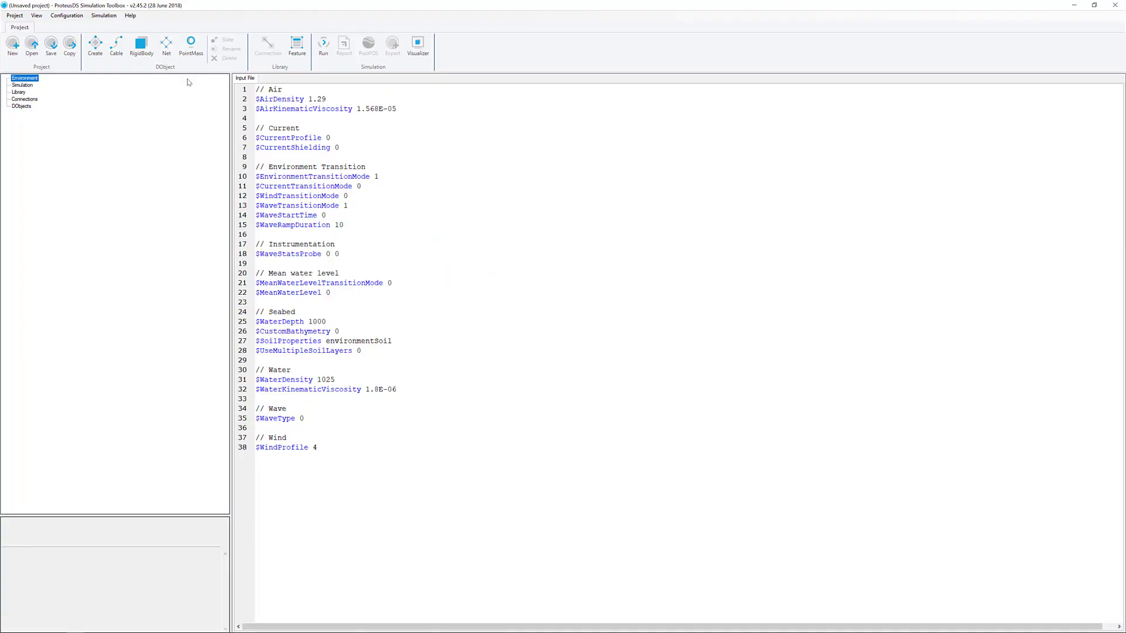
Step: Create a new rigid body object with the default name RigidBody_1
click(141, 46)
click(633, 366)
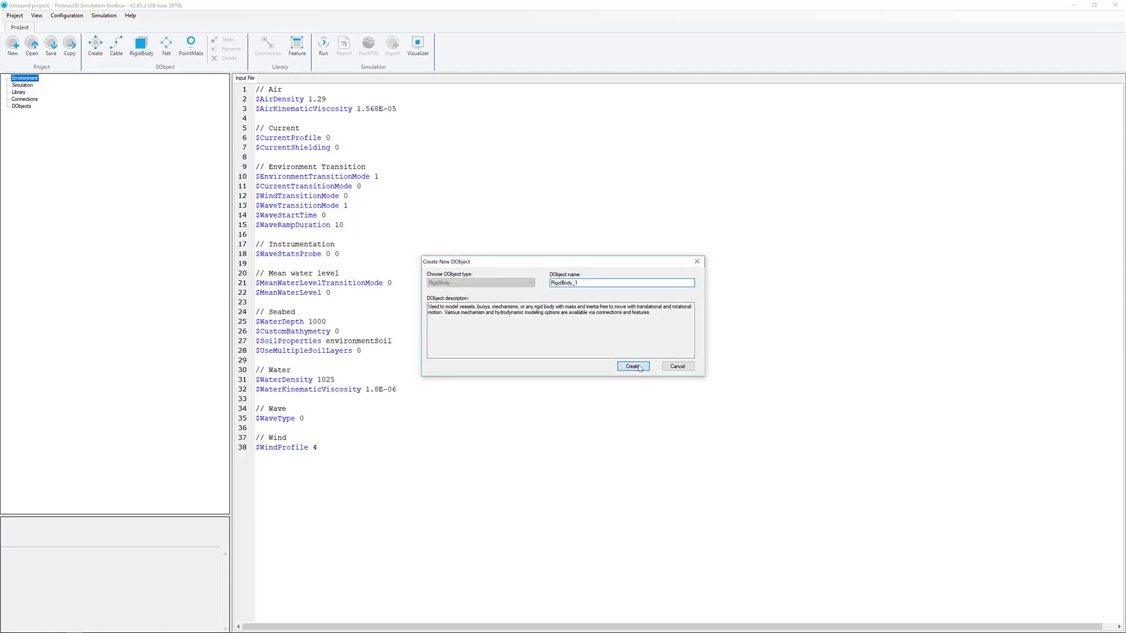
Step: Show the rigid body in an enlarged Visualizer window and arrange the restored main window beside it
click(418, 46)
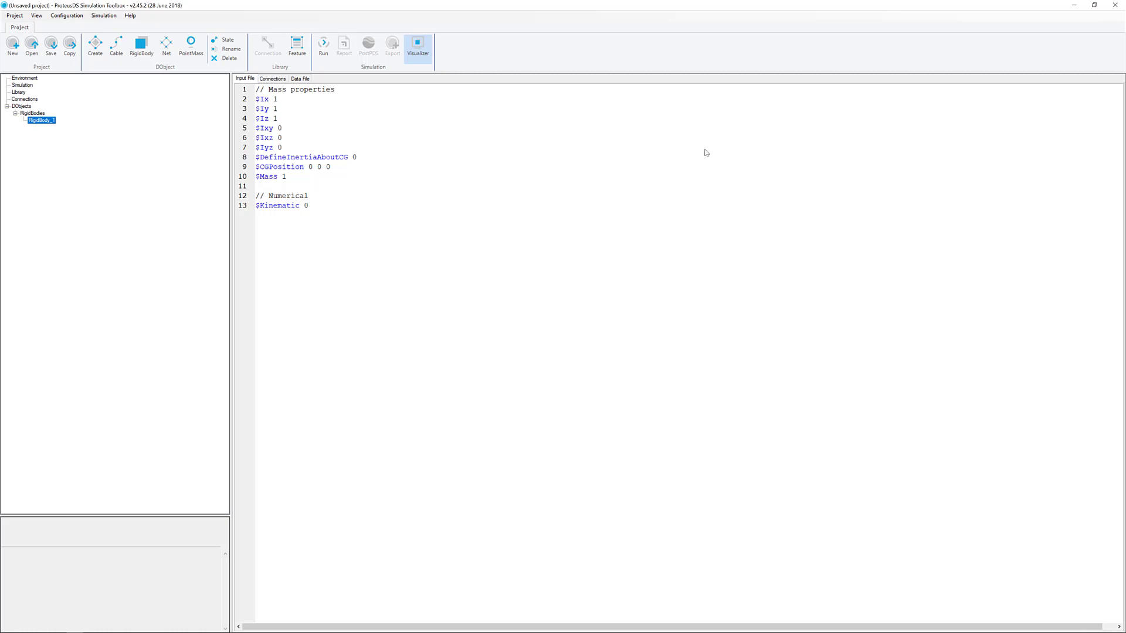
drag(237, 25, 898, 160)
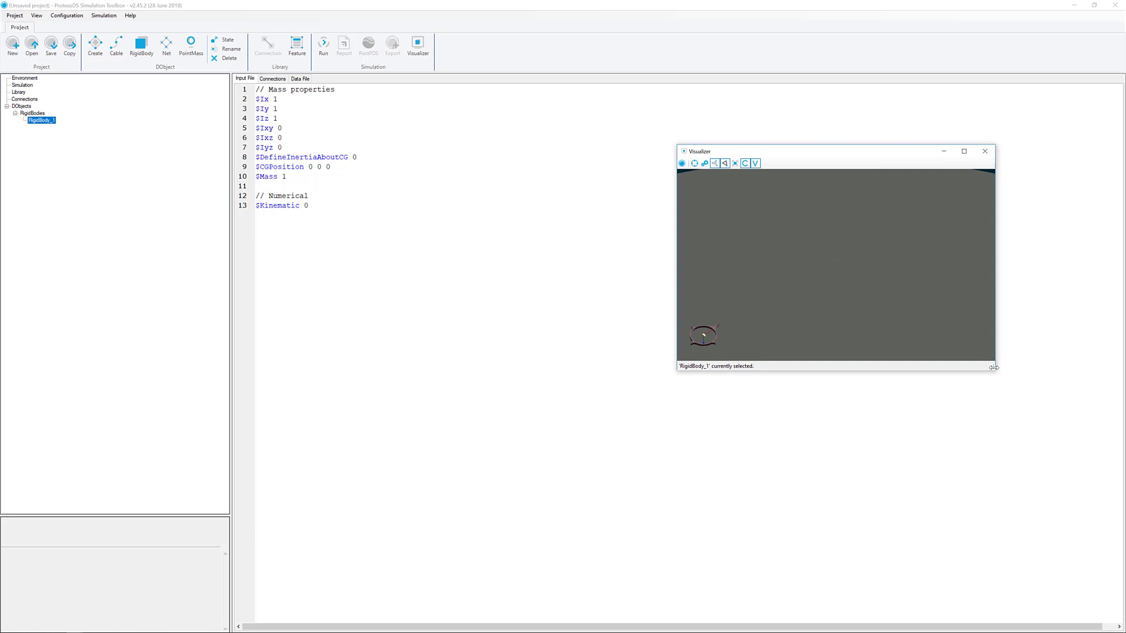
drag(995, 369, 1065, 462)
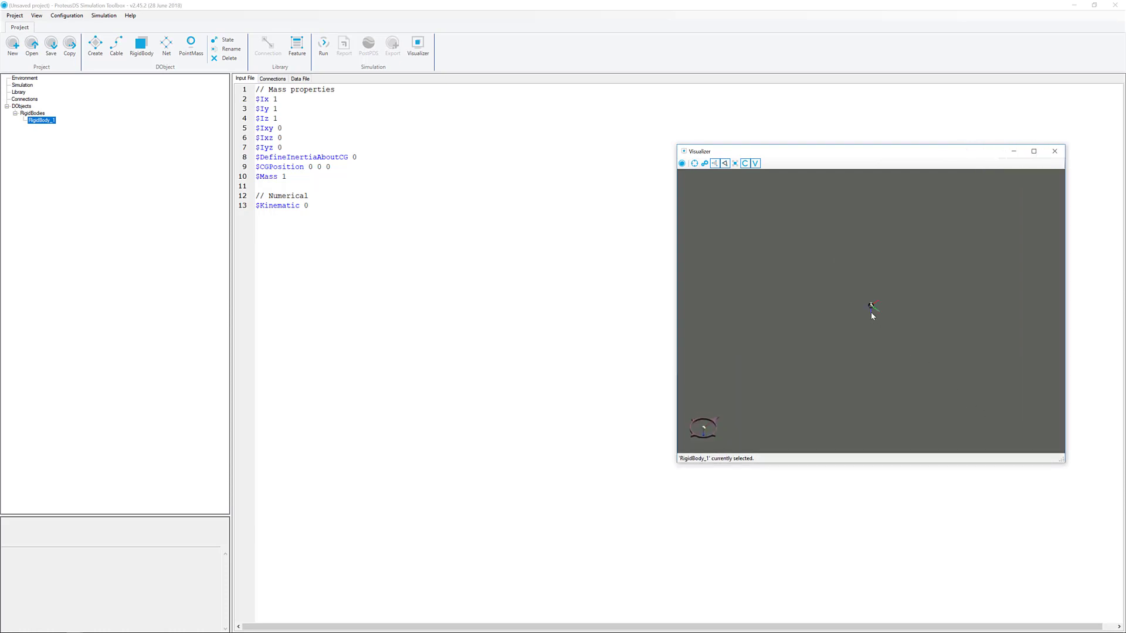
right_drag(872, 316, 872, 343)
drag(871, 369, 842, 360)
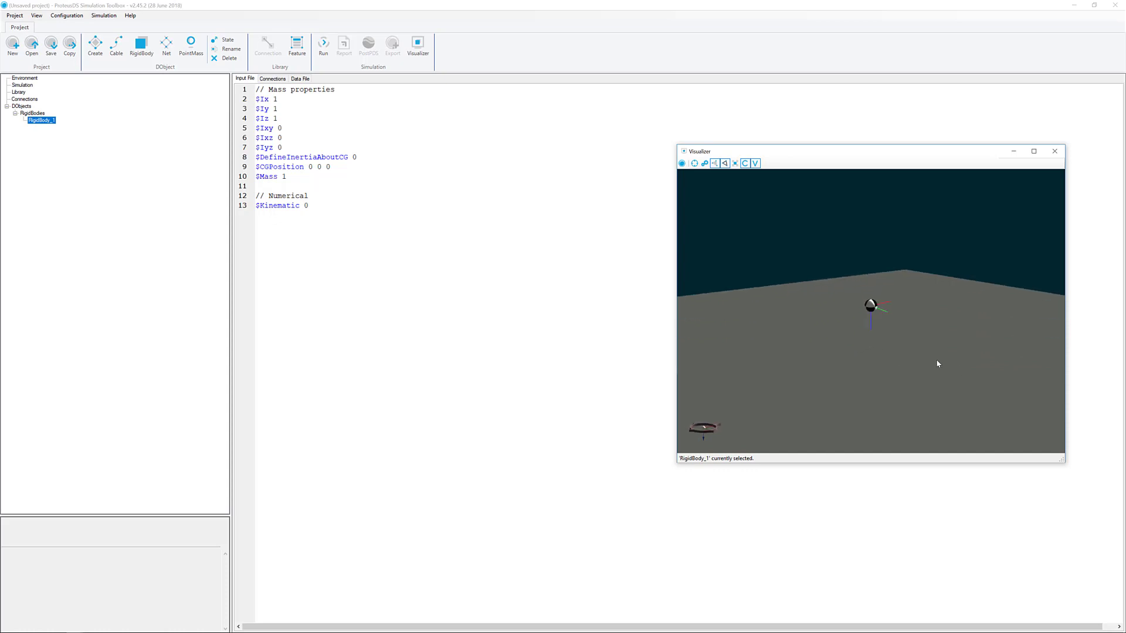
drag(938, 365, 887, 352)
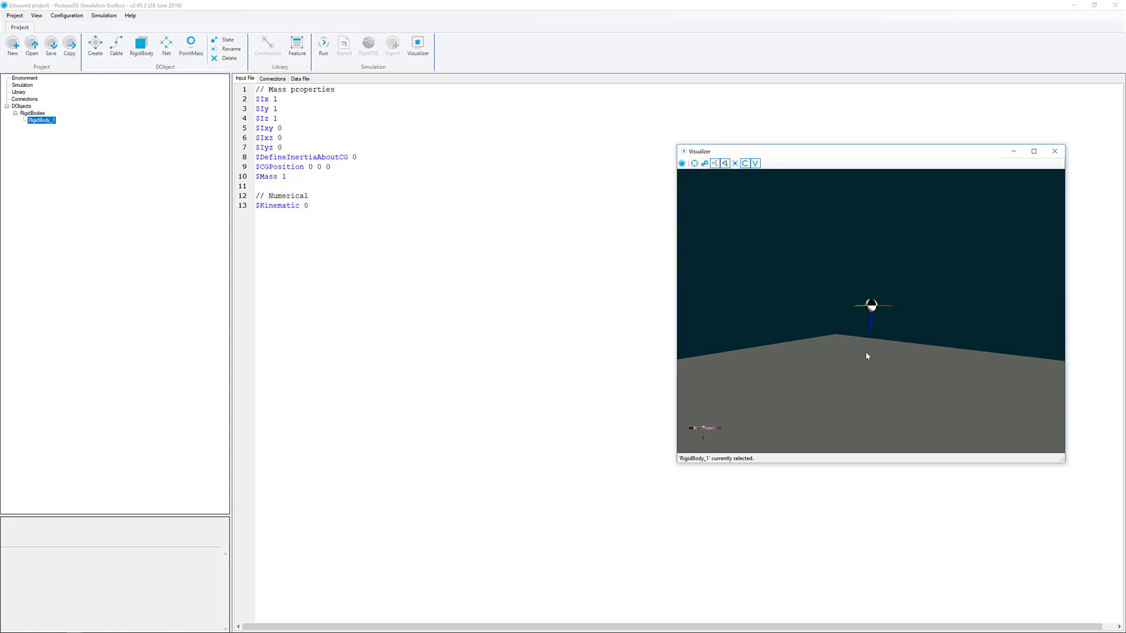
mouse_move(866, 356)
mouse_down()
mouse_move(903, 364)
mouse_move(874, 359)
mouse_up()
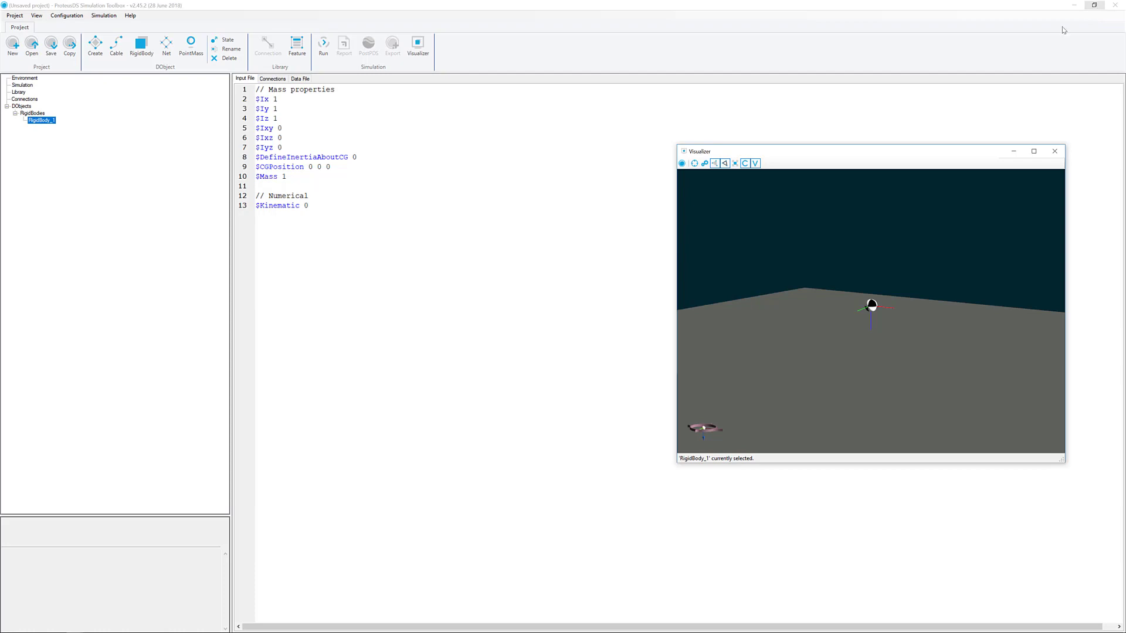
click(1094, 6)
drag(497, 106, 462, 102)
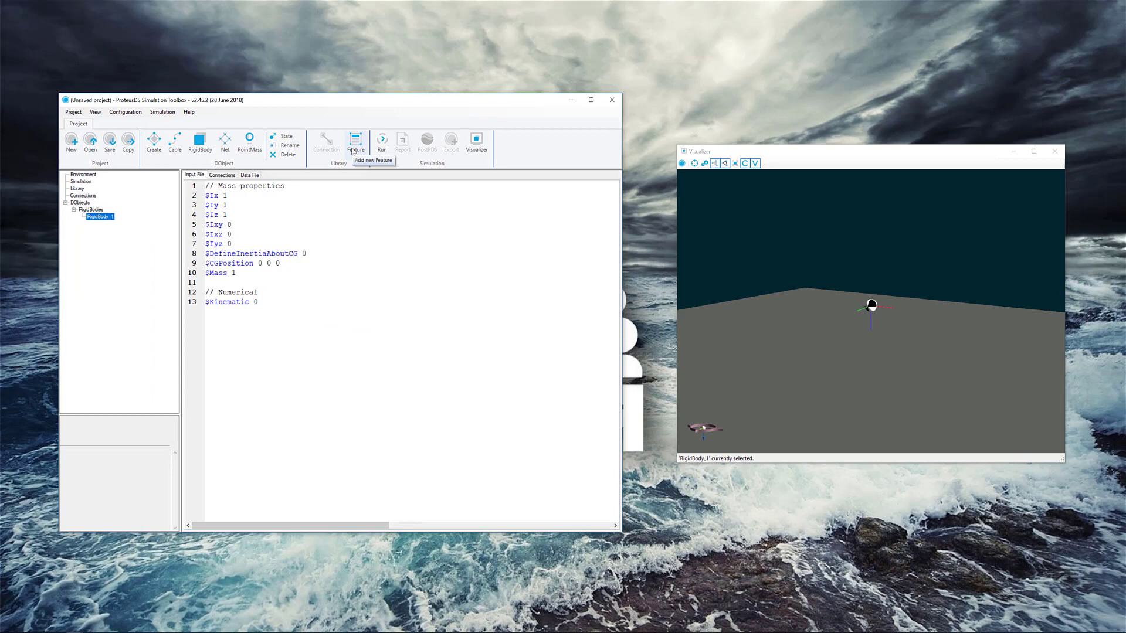
Step: Create a RigidBodyCylinder library feature named cylinderHull and look through its properties
click(352, 151)
click(295, 280)
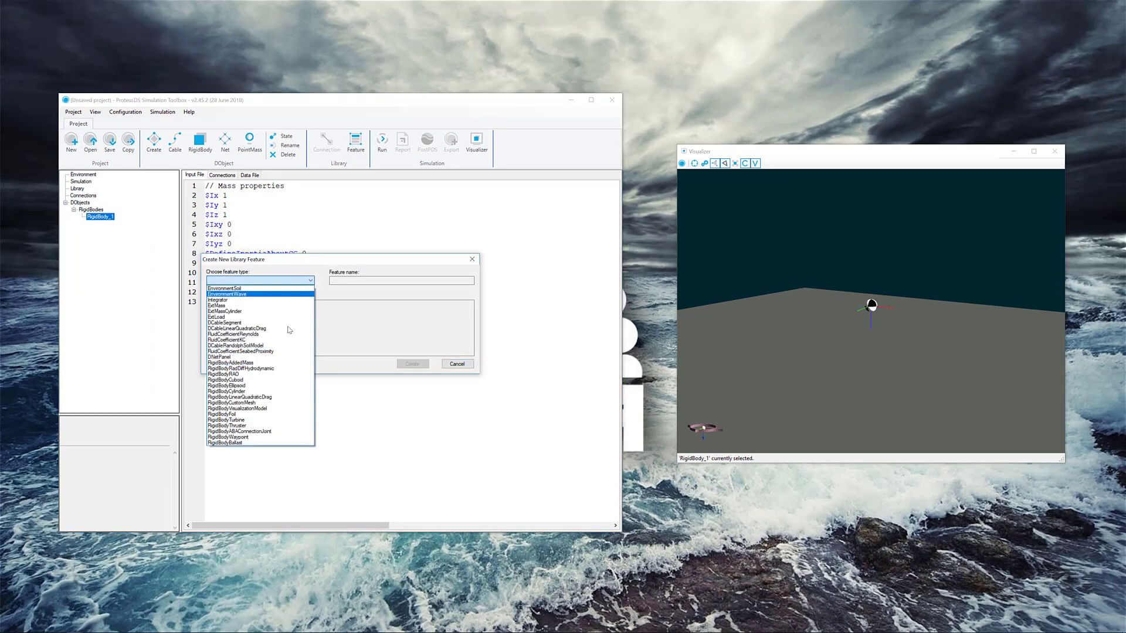
click(273, 391)
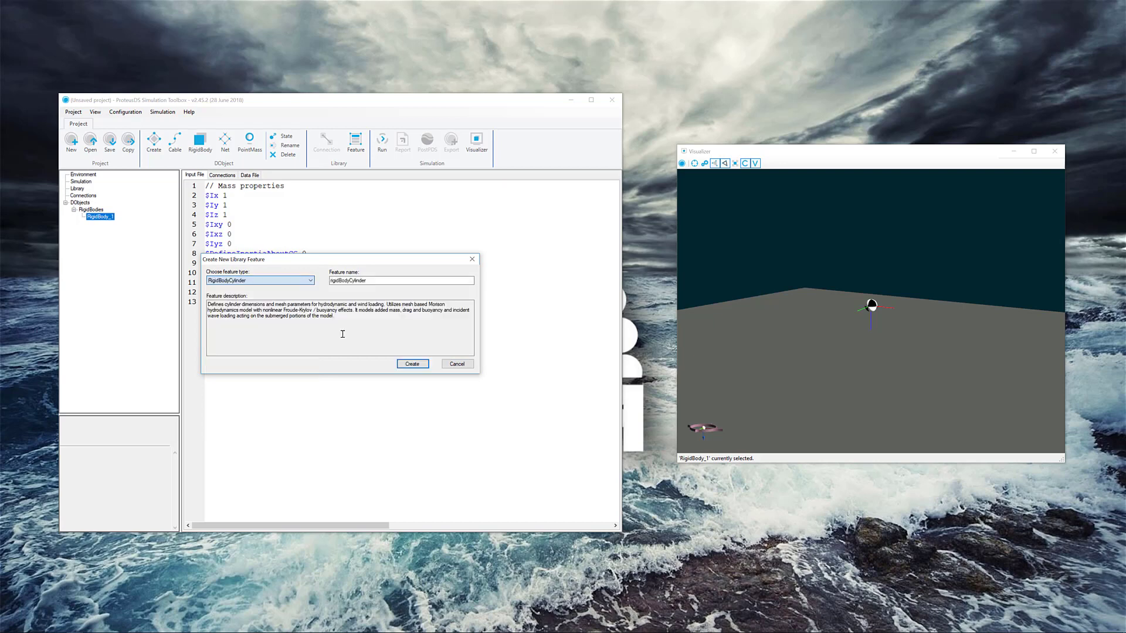
key(Tab)
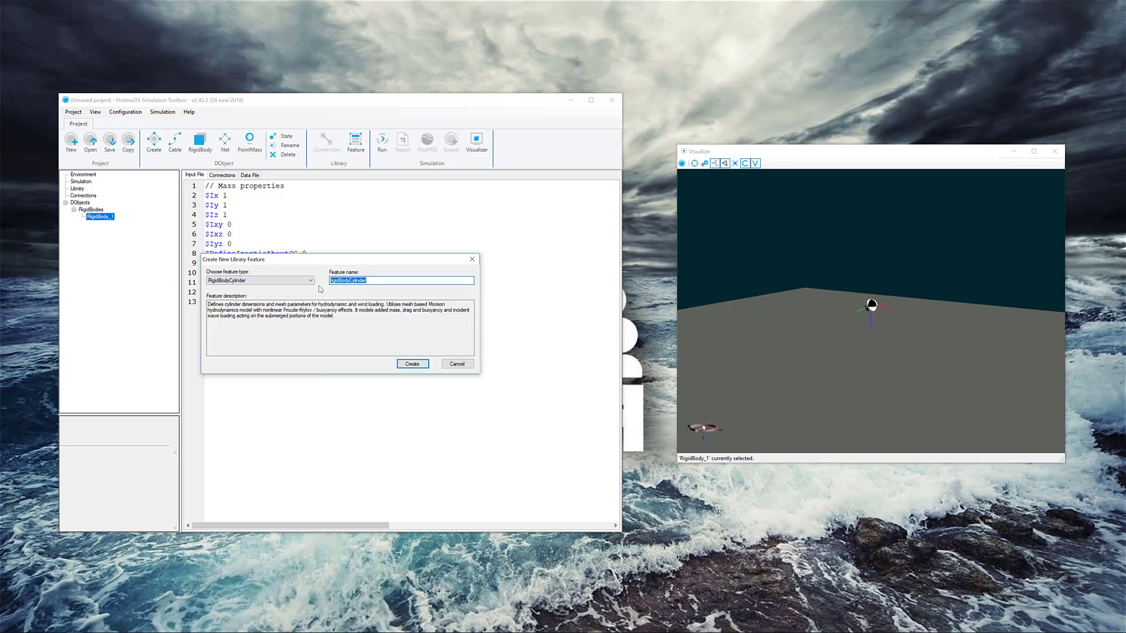
text(cylinderHull)
key(Return)
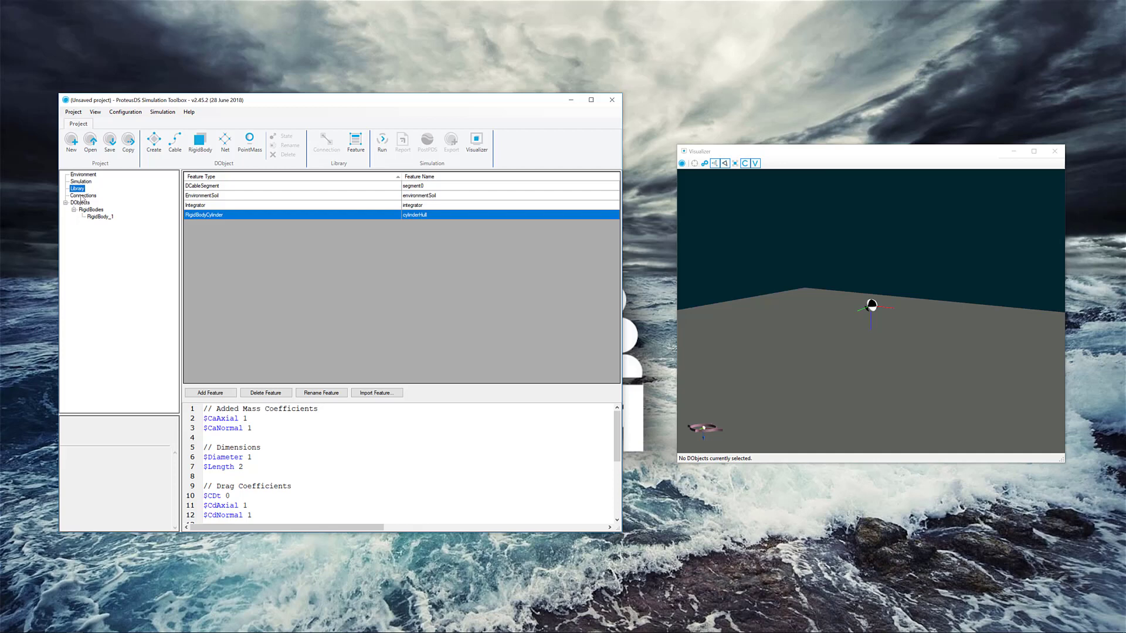
click(288, 467)
scroll(279, 461, down, 4)
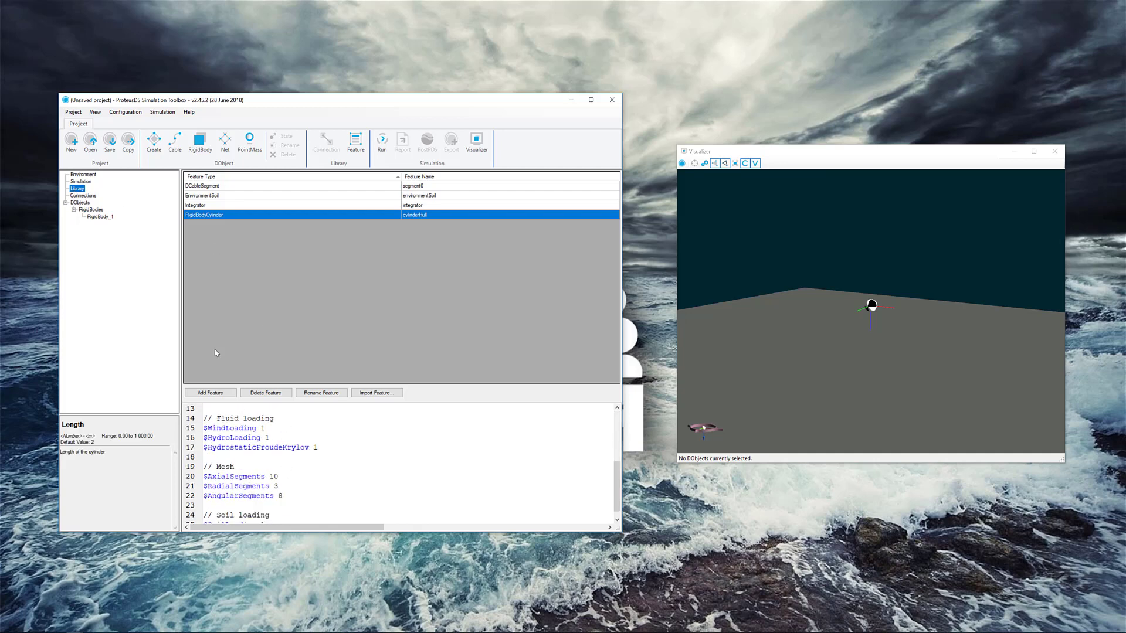
Step: Insert the fluid loading property Cylinder below the Numerical section in RigidBody_1's input file
click(104, 218)
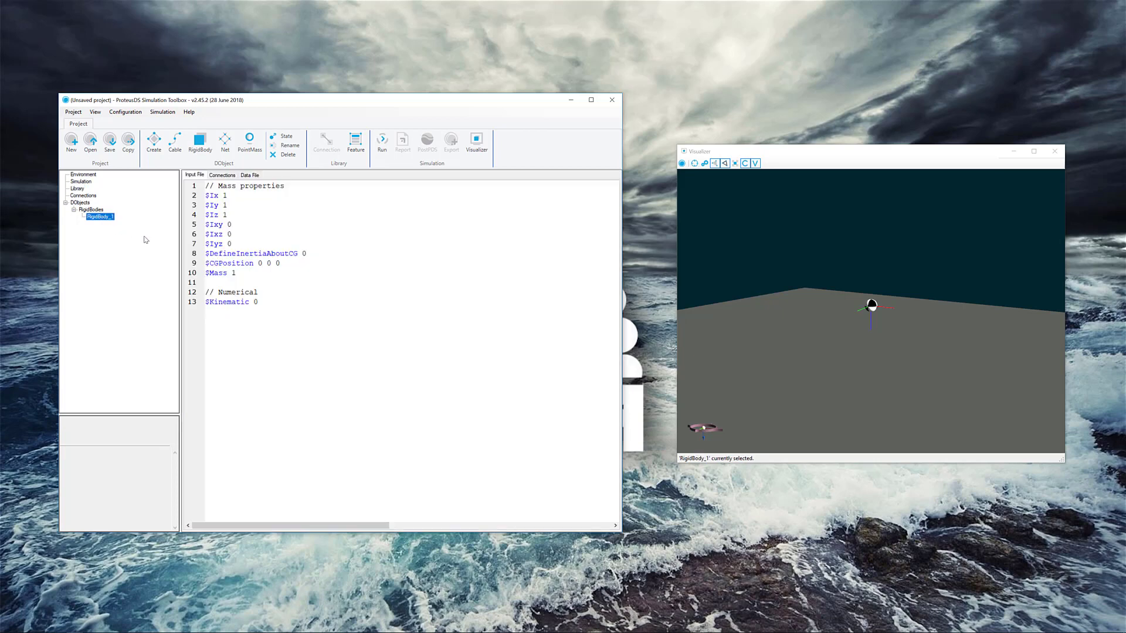
click(280, 330)
key(Return)
key(Return)
right_click(234, 322)
mouse_move(269, 331)
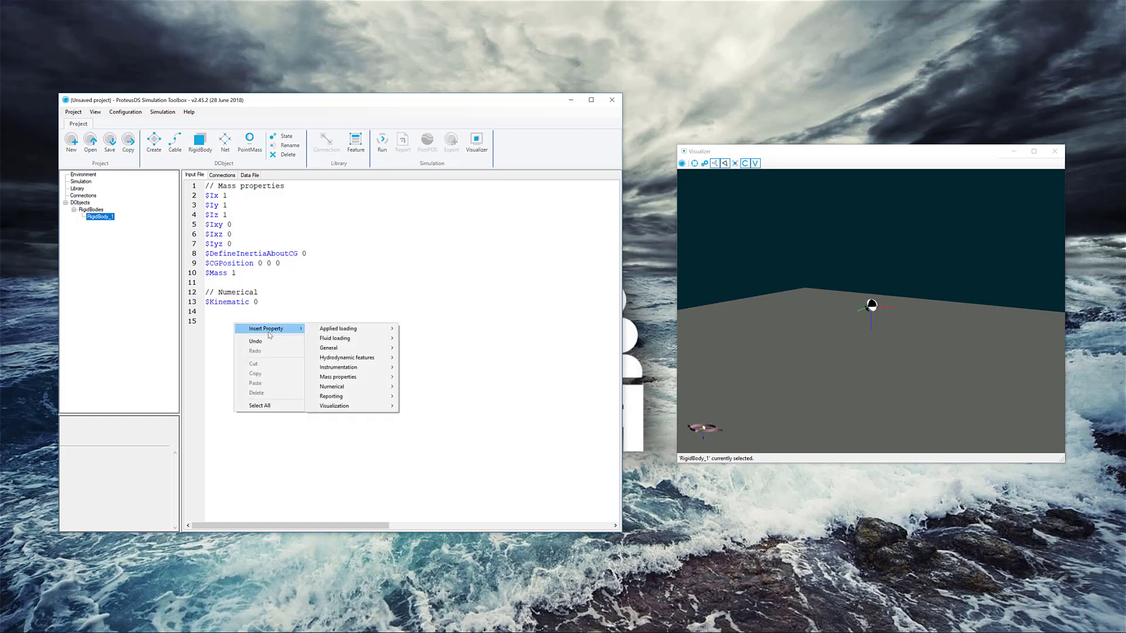
mouse_move(346, 340)
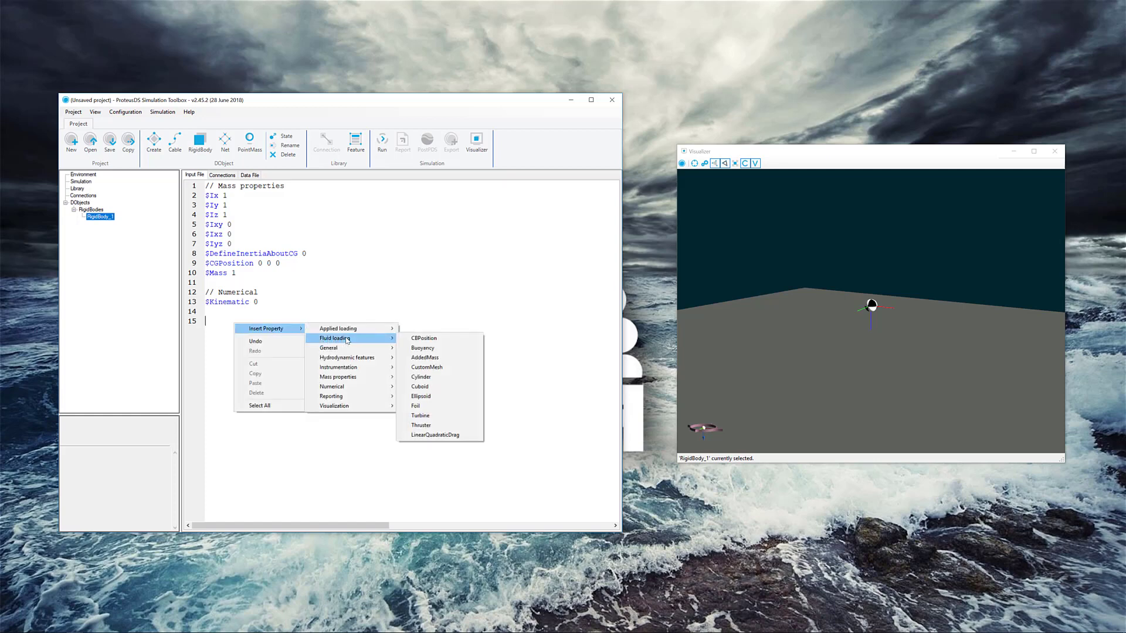
click(421, 377)
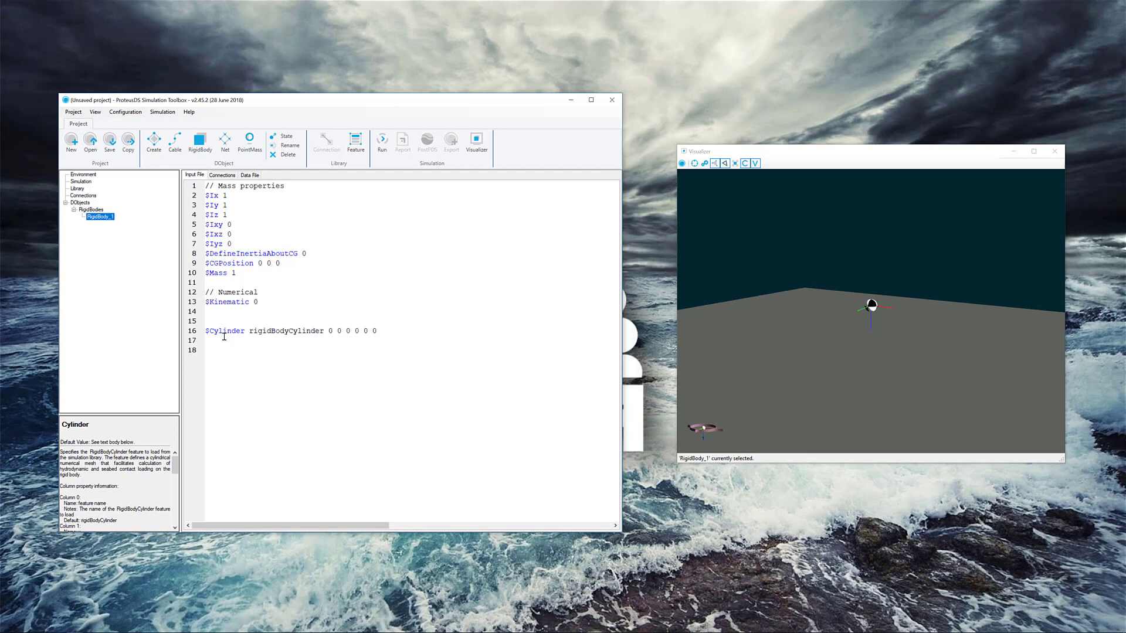
Step: Assign the existing cylinderHull feature to the Cylinder property and inspect the resulting mesh in the Visualizer
right_click(270, 331)
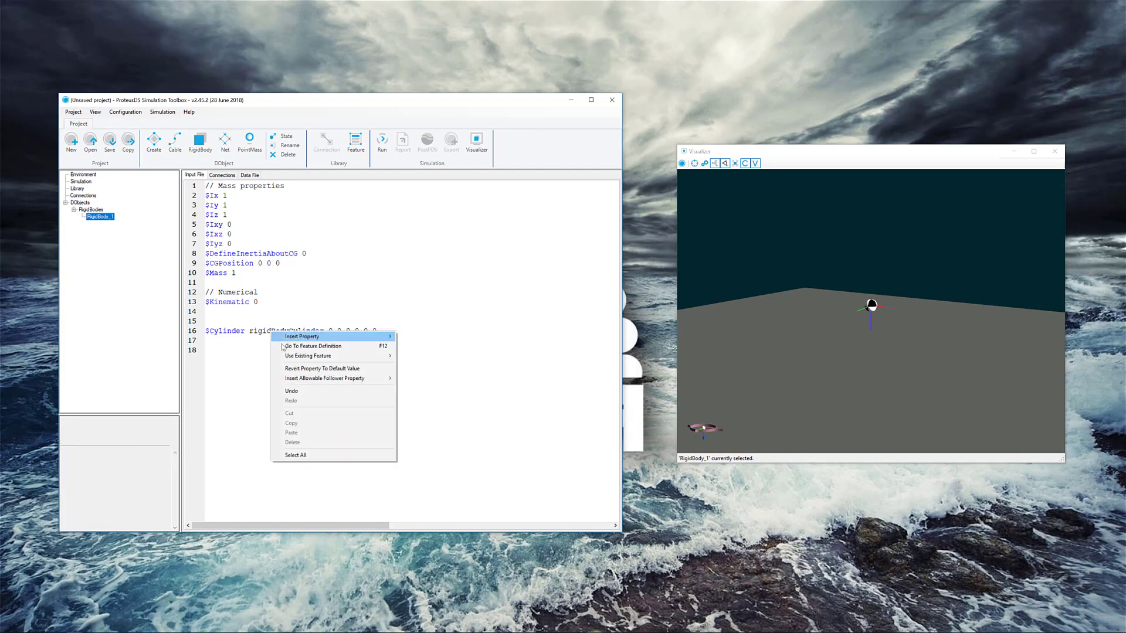
mouse_move(338, 357)
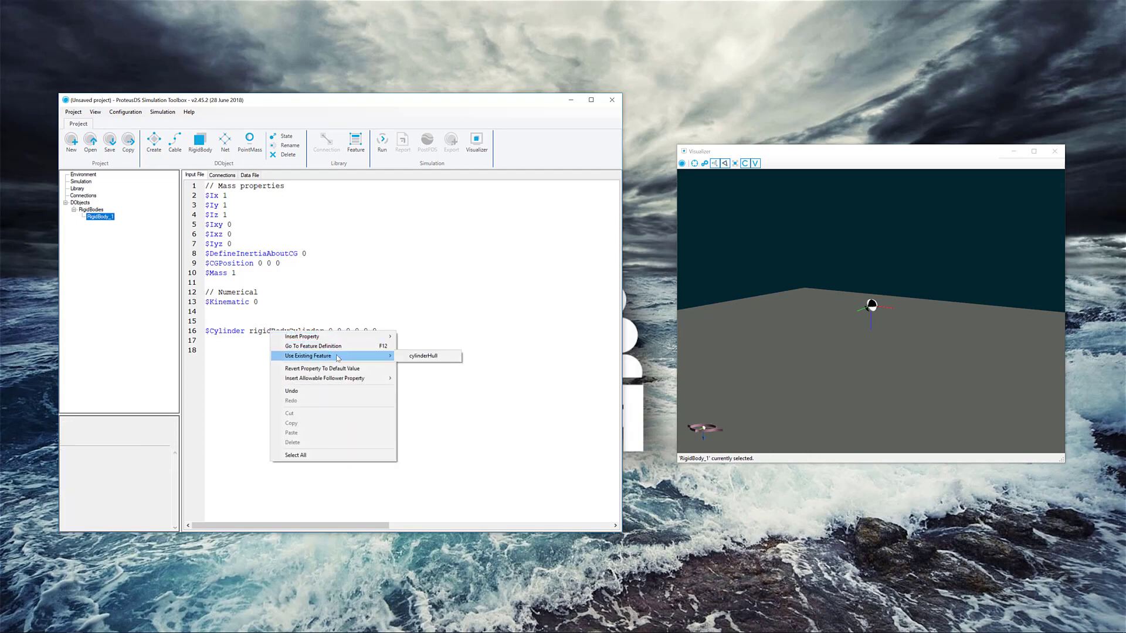
click(417, 356)
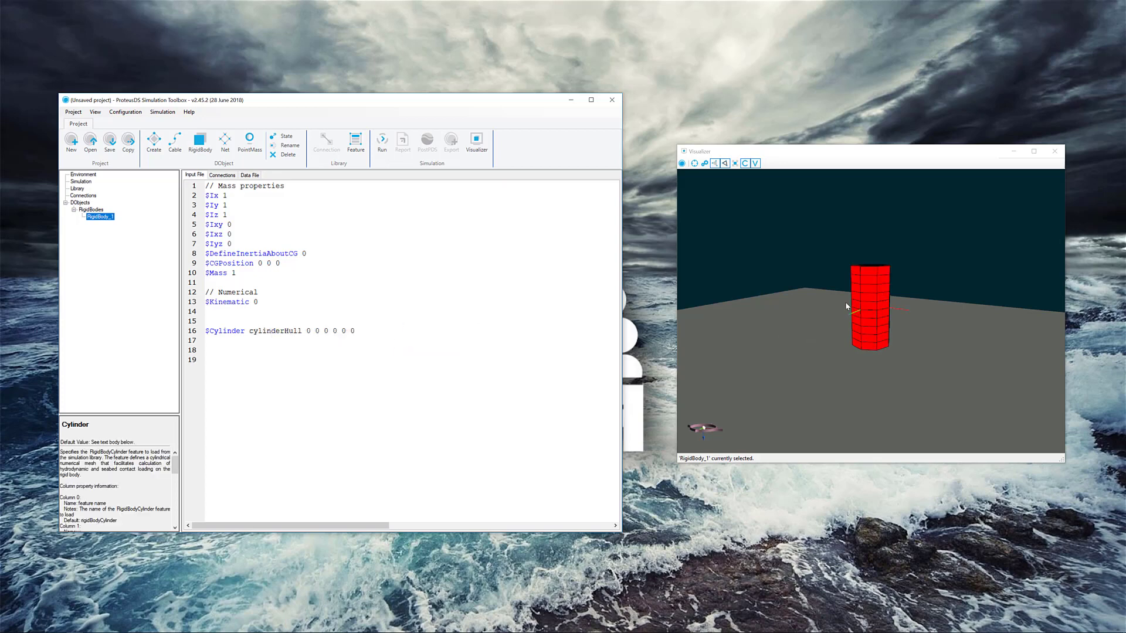
scroll(846, 302, up, 3)
drag(821, 295, 716, 306)
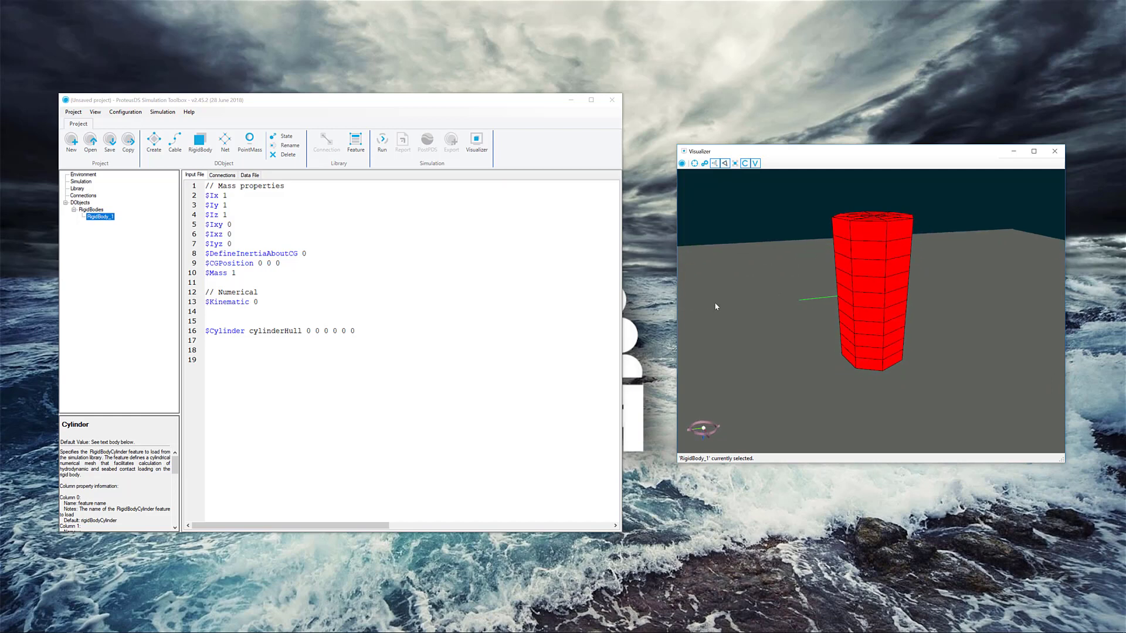
Step: Offset the cylinder from the body origin by setting the second number on its $Cylinder line to 1
click(354, 330)
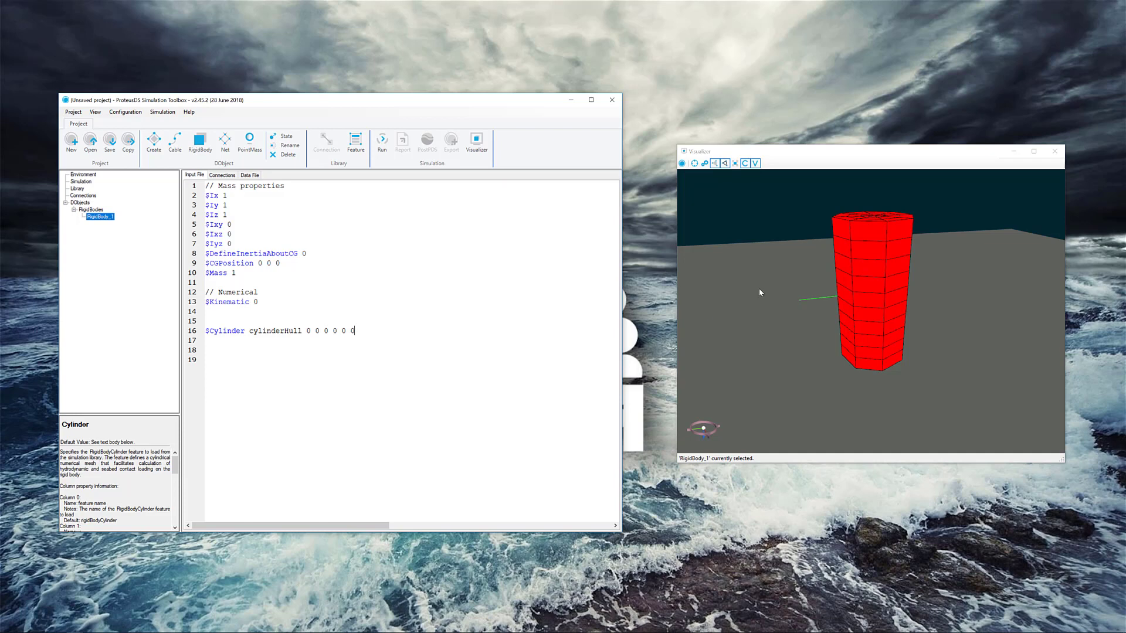
drag(761, 290, 829, 288)
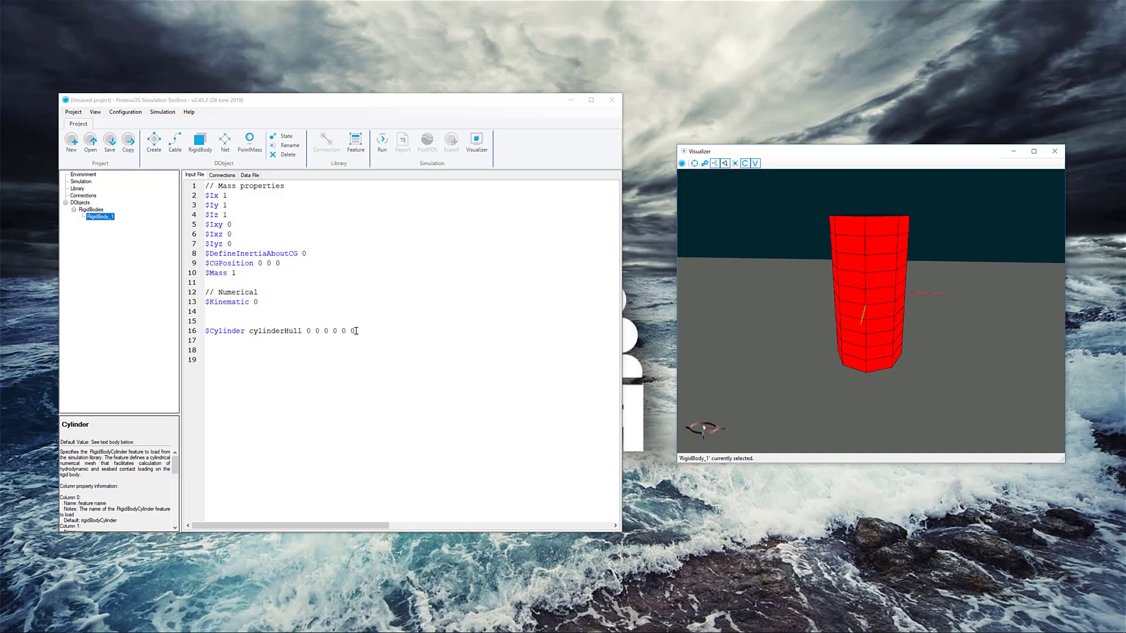
click(309, 330)
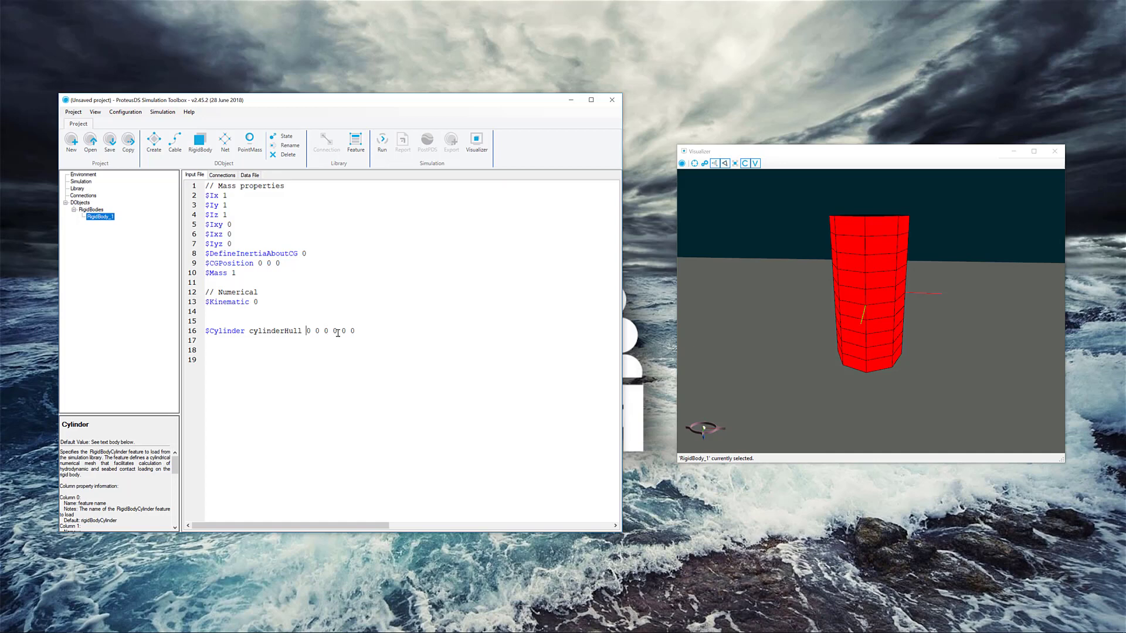
key(Right)
key(Right)
key(Delete)
text(1)
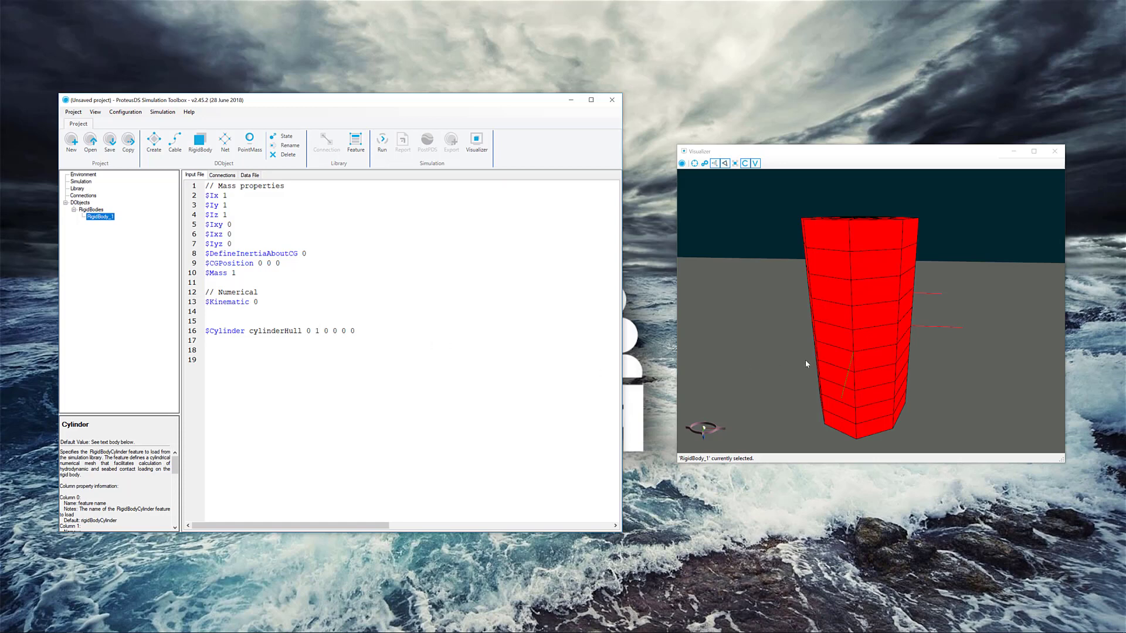
drag(804, 364, 752, 357)
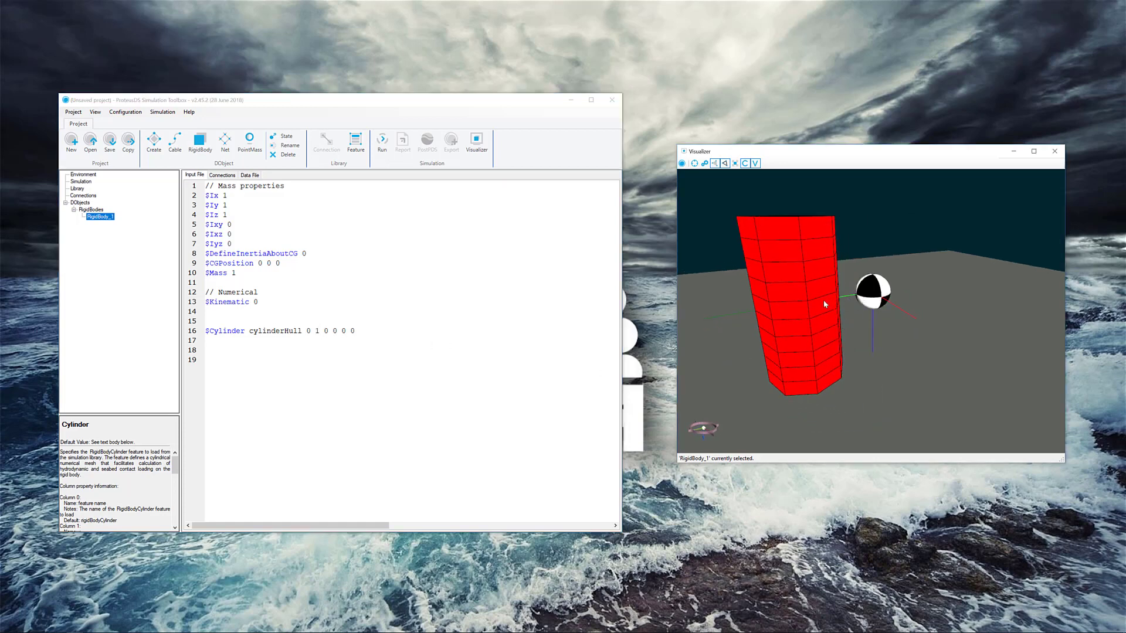
drag(794, 315, 669, 333)
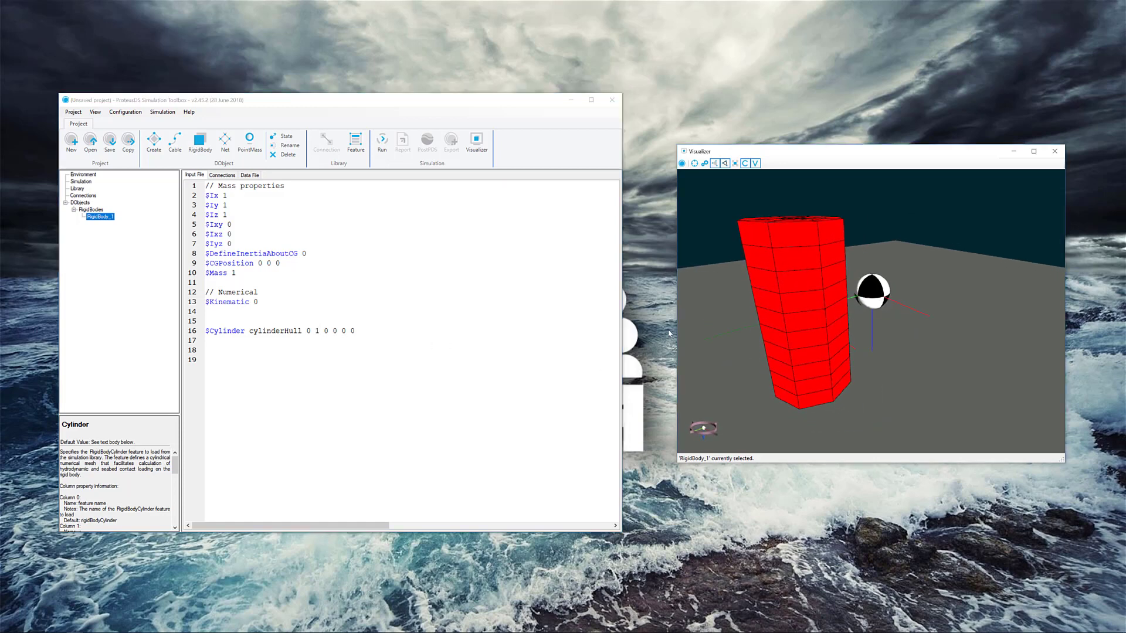
Step: Tilt the cylinder by setting the fifth number on its $Cylinder line to 45
click(346, 332)
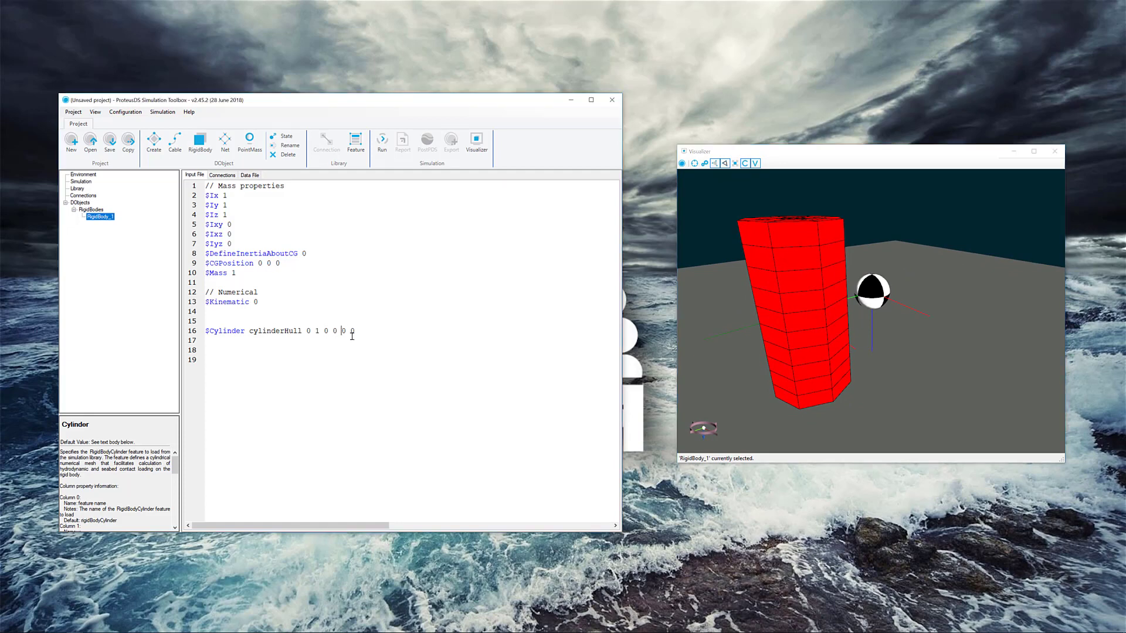
key(BackSpace)
text(45)
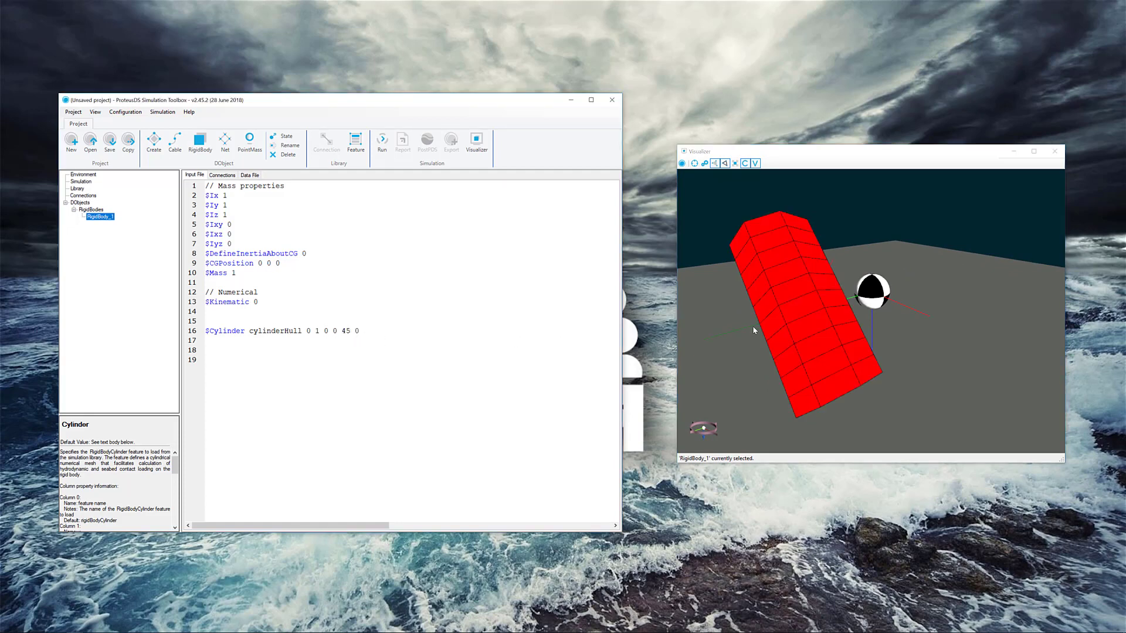
mouse_move(751, 325)
mouse_down()
mouse_move(810, 323)
mouse_move(772, 334)
mouse_up()
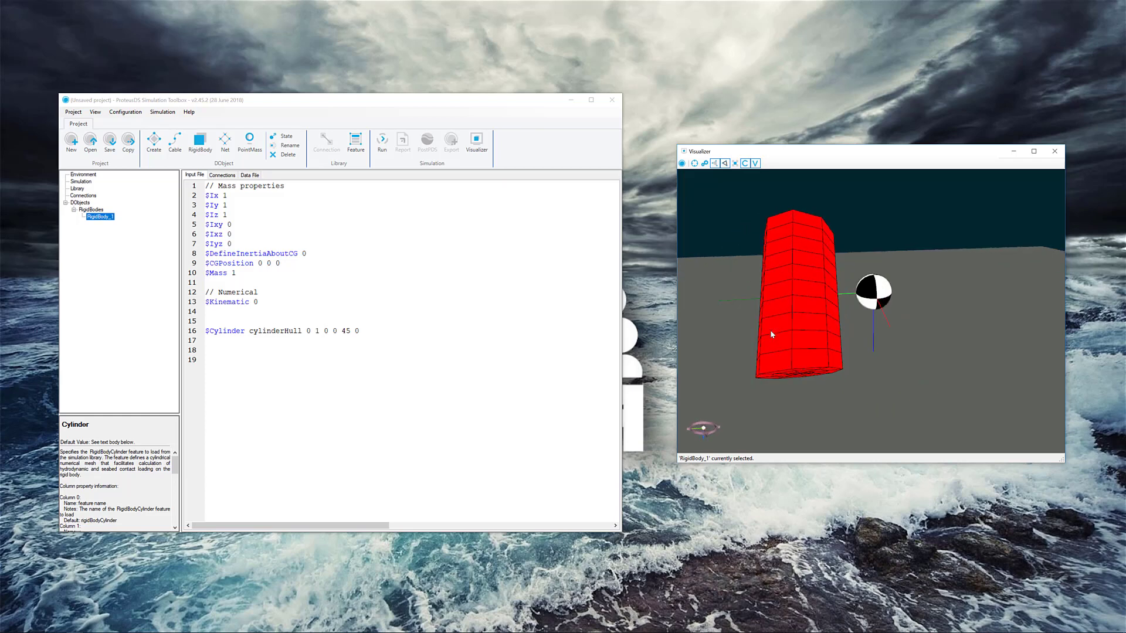
Step: Duplicate the $Cylinder line directly below and set the copy's second number to -1 for a mirrored second hull
click(434, 337)
key(shift+Home)
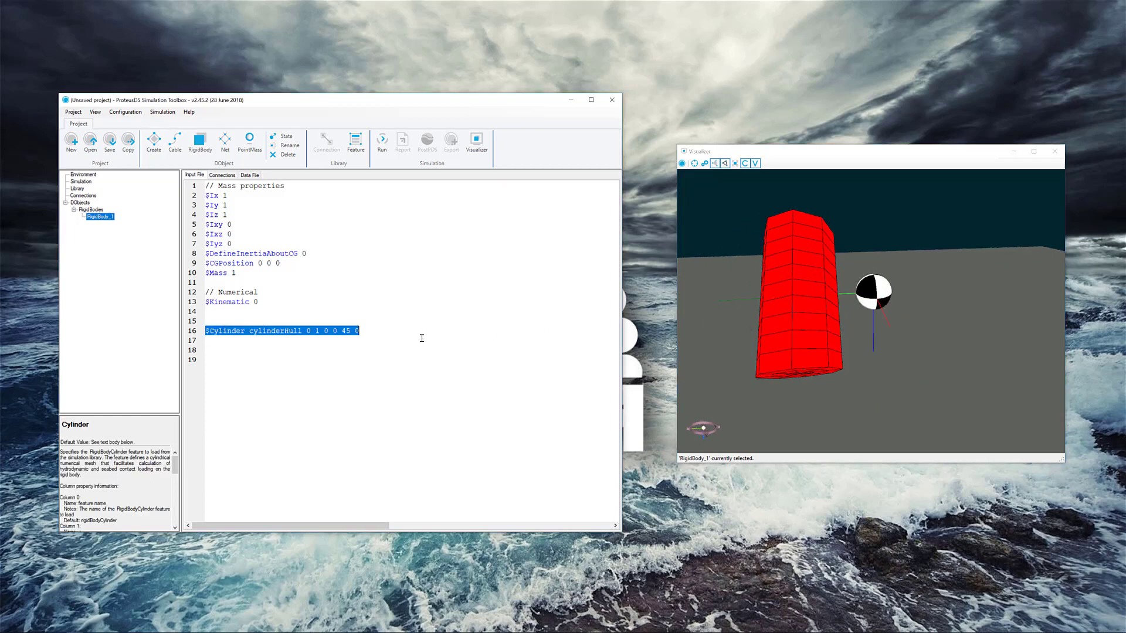
key(End)
key(shift+Home)
key(ctrl+c)
key(End)
key(Return)
key(ctrl+v)
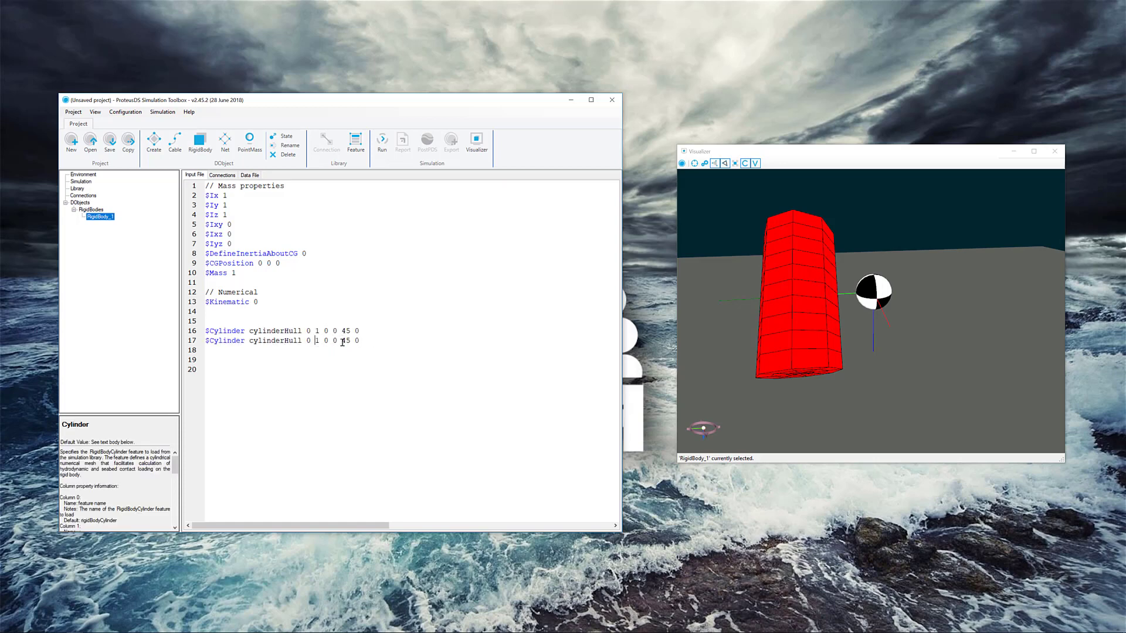
text(-)
drag(752, 336, 854, 317)
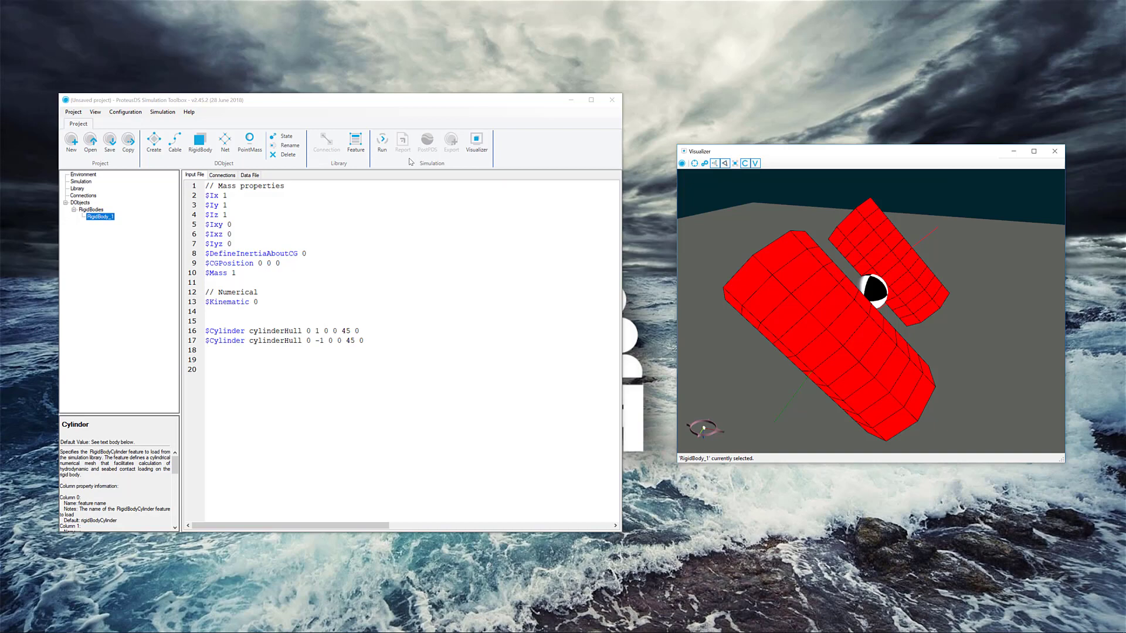
Step: Close the unsaved project and enlarge the input file text in the PDSABE project
click(611, 104)
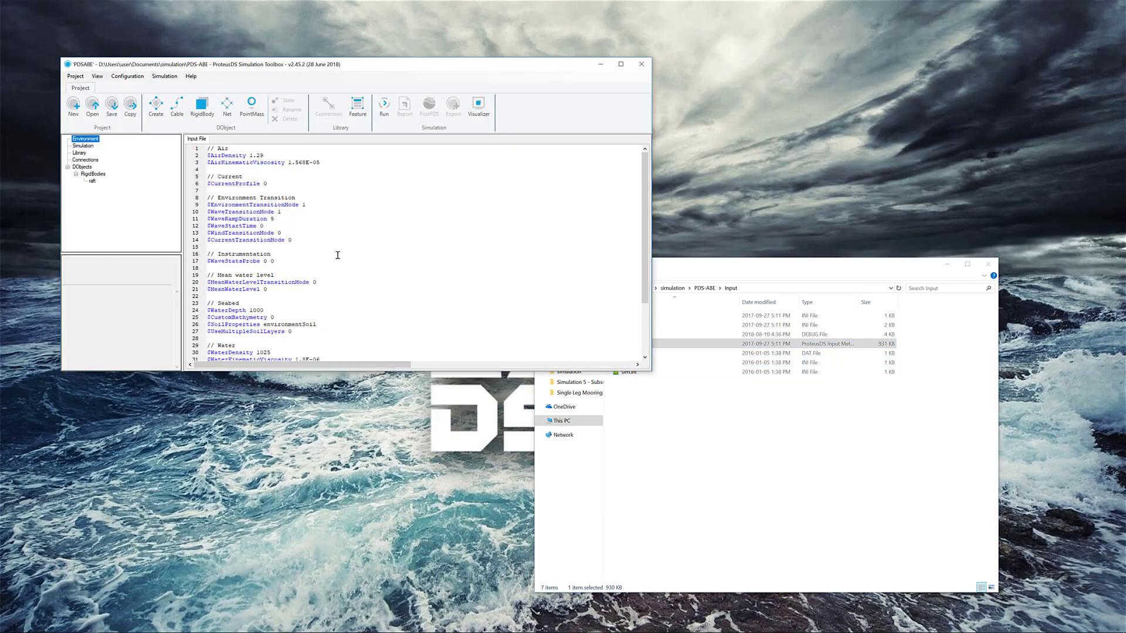
ctrl+scroll(338, 255, up, 2)
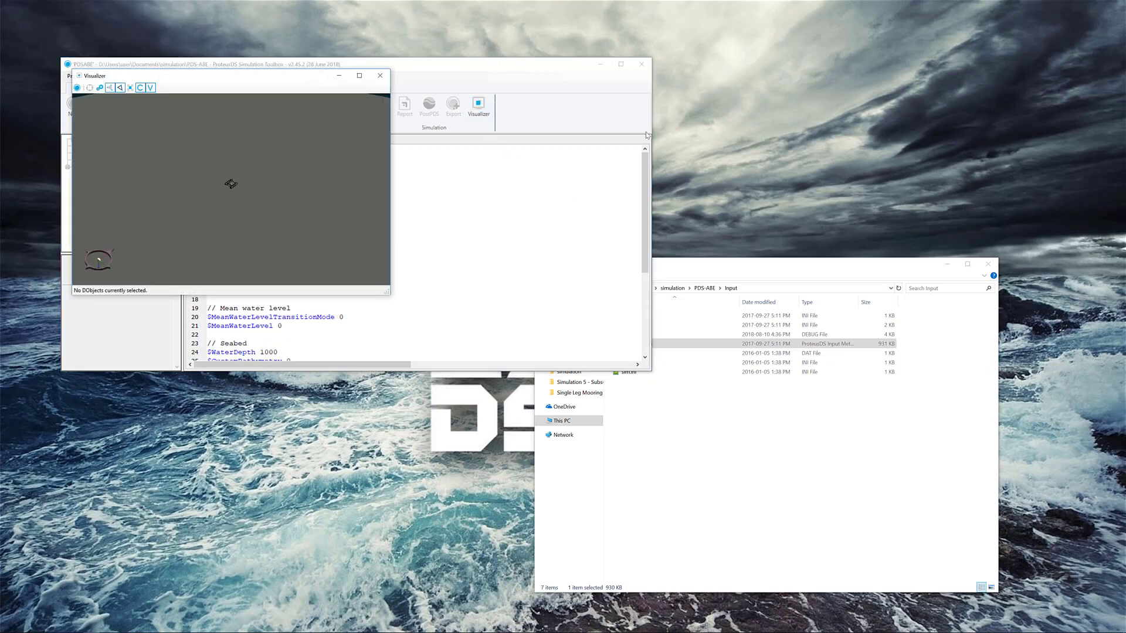
Step: Move the Visualizer clear of the project window and open tutorial 41, Multi-Mesh RigidBody, in the online ProteusDS tutorials
drag(315, 82, 823, 165)
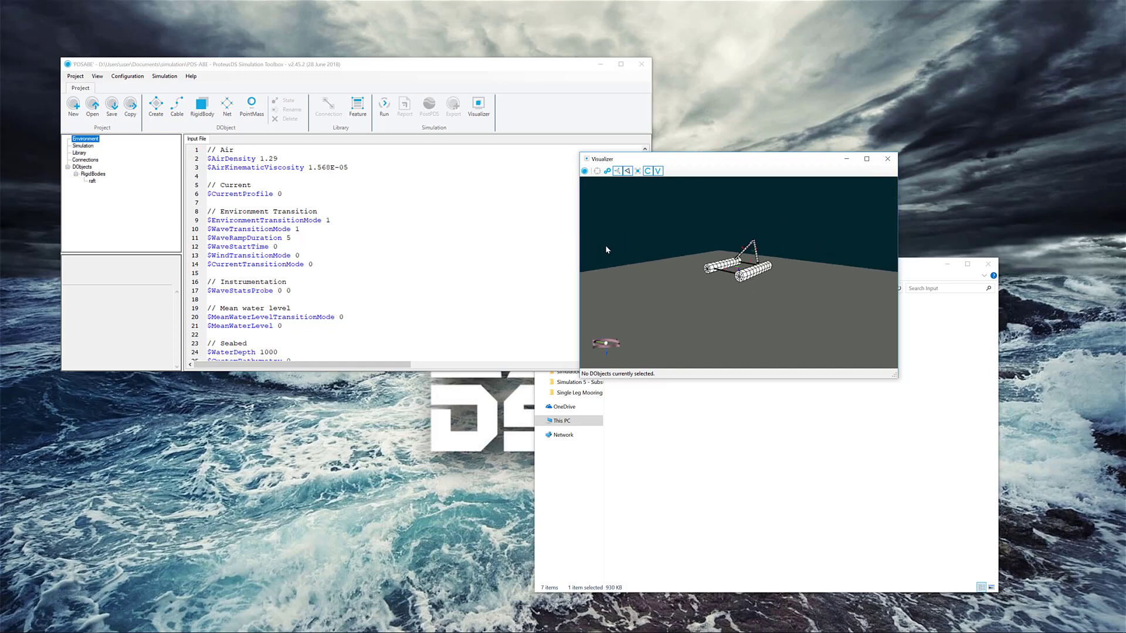
click(196, 78)
click(192, 77)
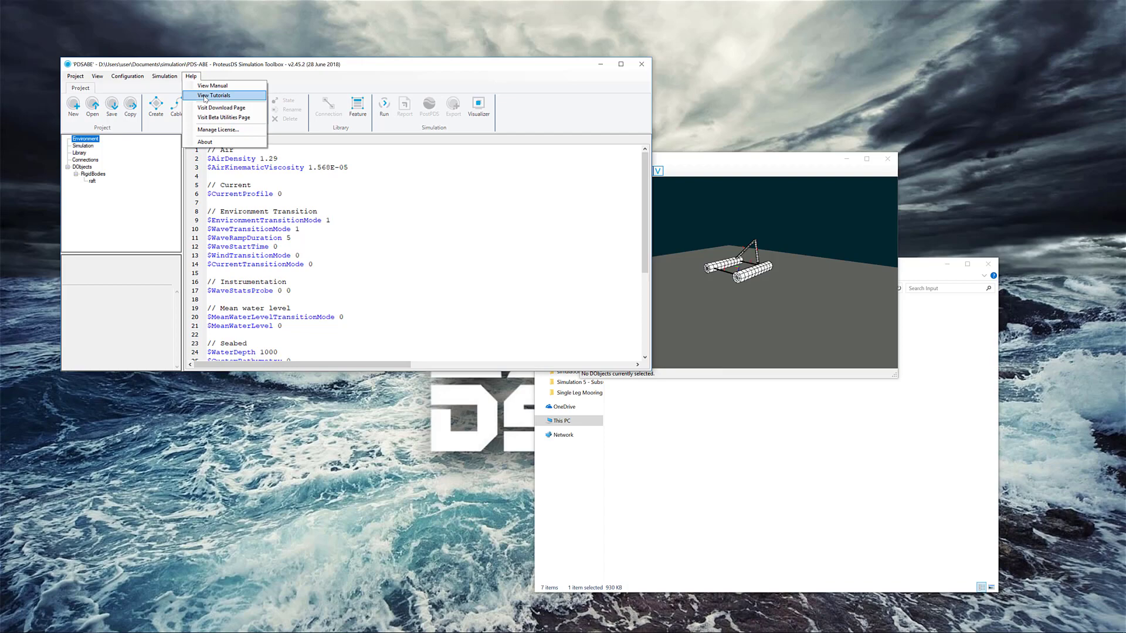
click(211, 95)
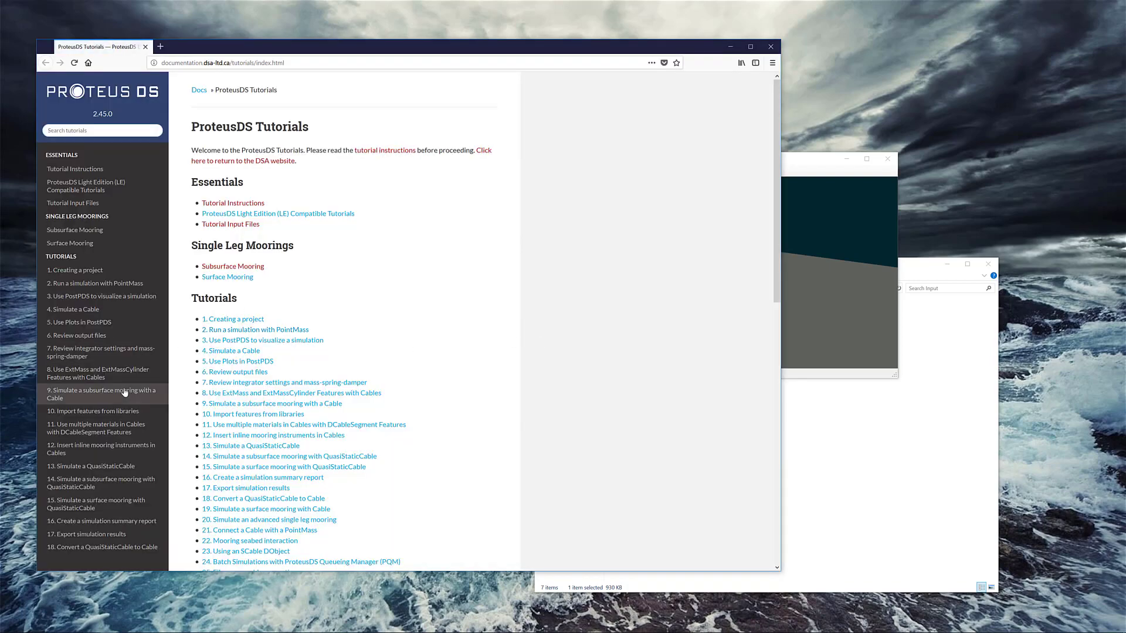
scroll(124, 392, down, 12)
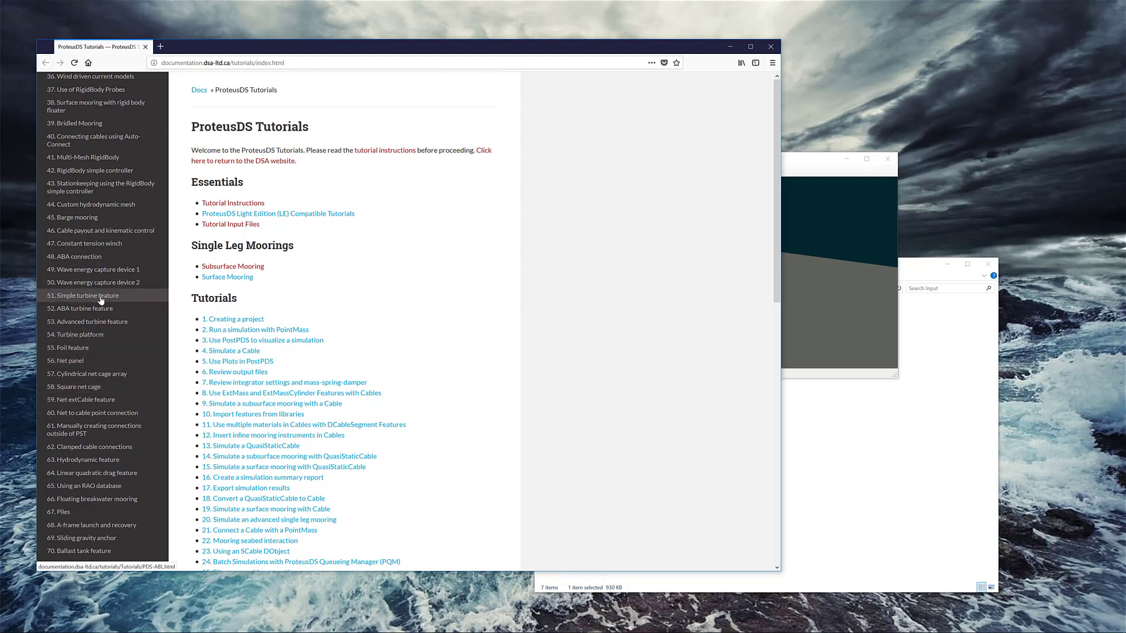
click(94, 159)
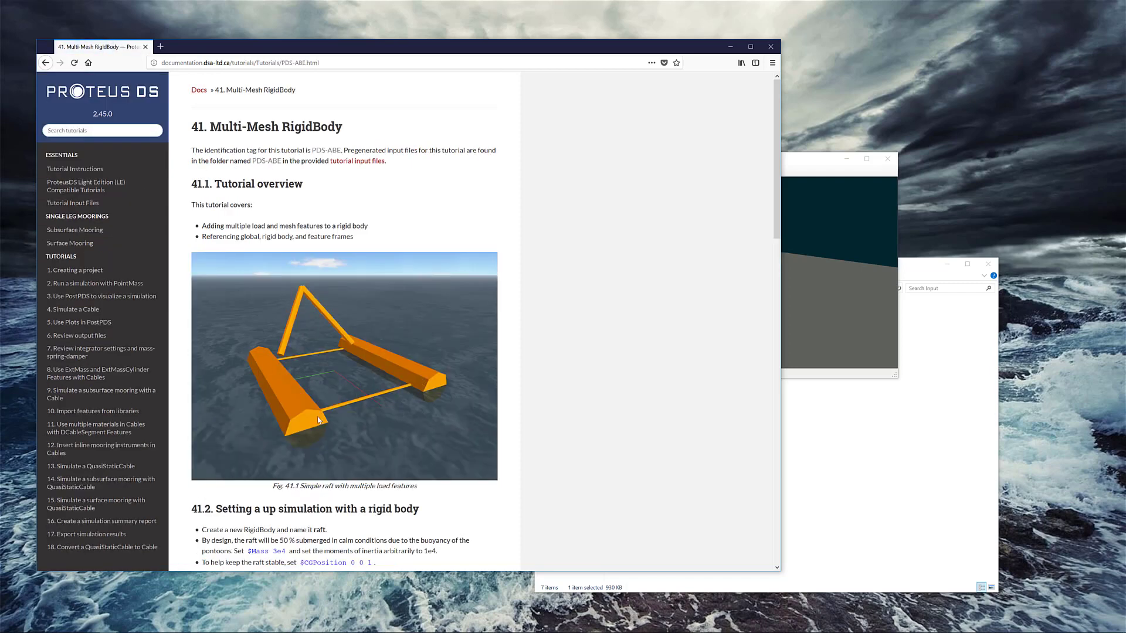
Step: Read through the Multi-Mesh RigidBody tutorial to its cylinder positioning and simulation sections, then minimize the browser
scroll(316, 416, down, 3)
scroll(319, 392, down, 10)
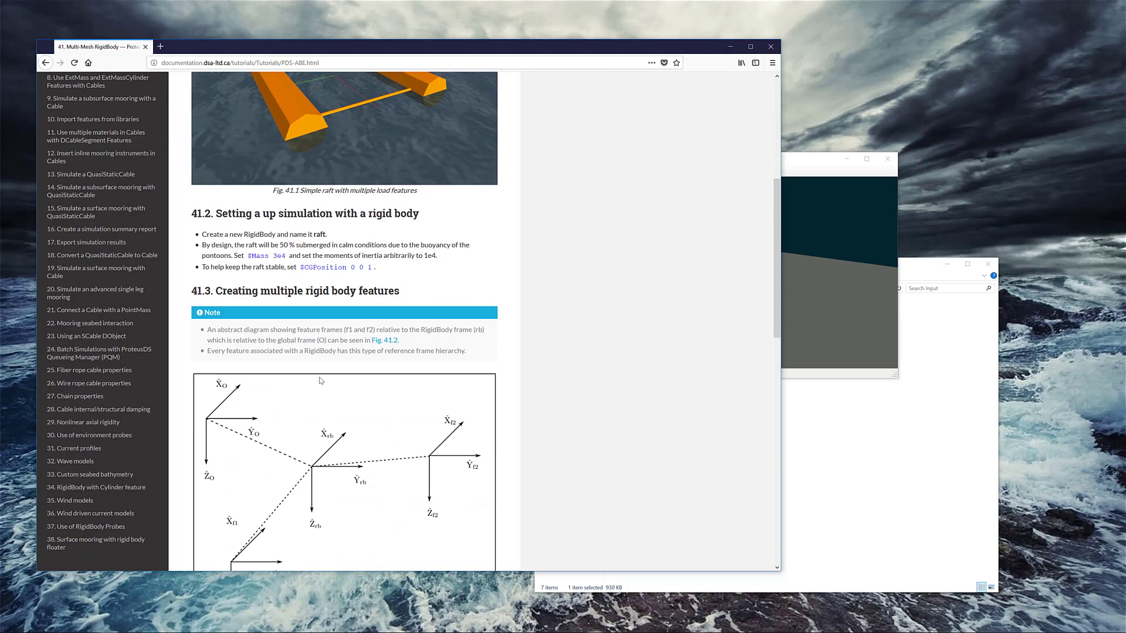
scroll(320, 380, down, 4)
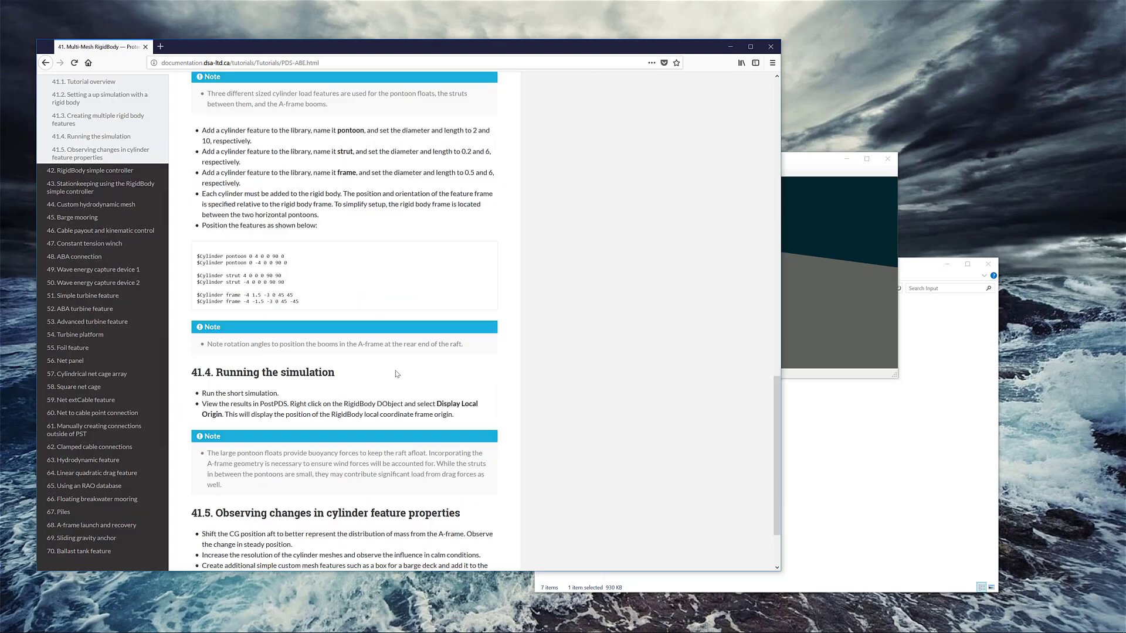
click(730, 47)
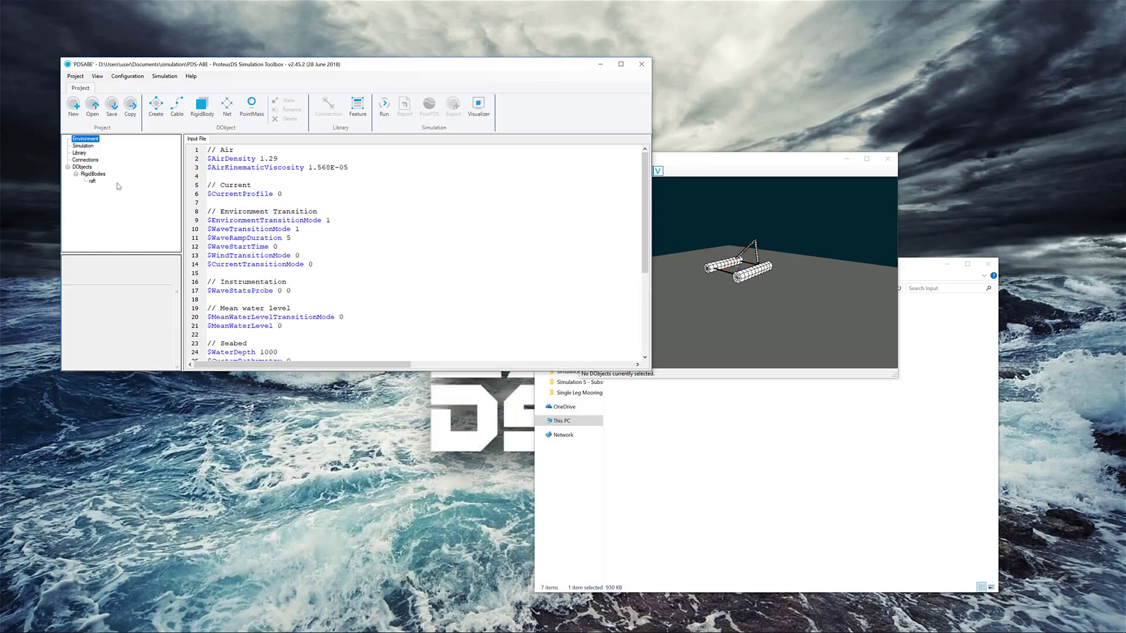
Step: Open the raft rigid body's input file and examine the highlighted raft up close in the Visualizer
click(92, 180)
scroll(715, 294, up, 5)
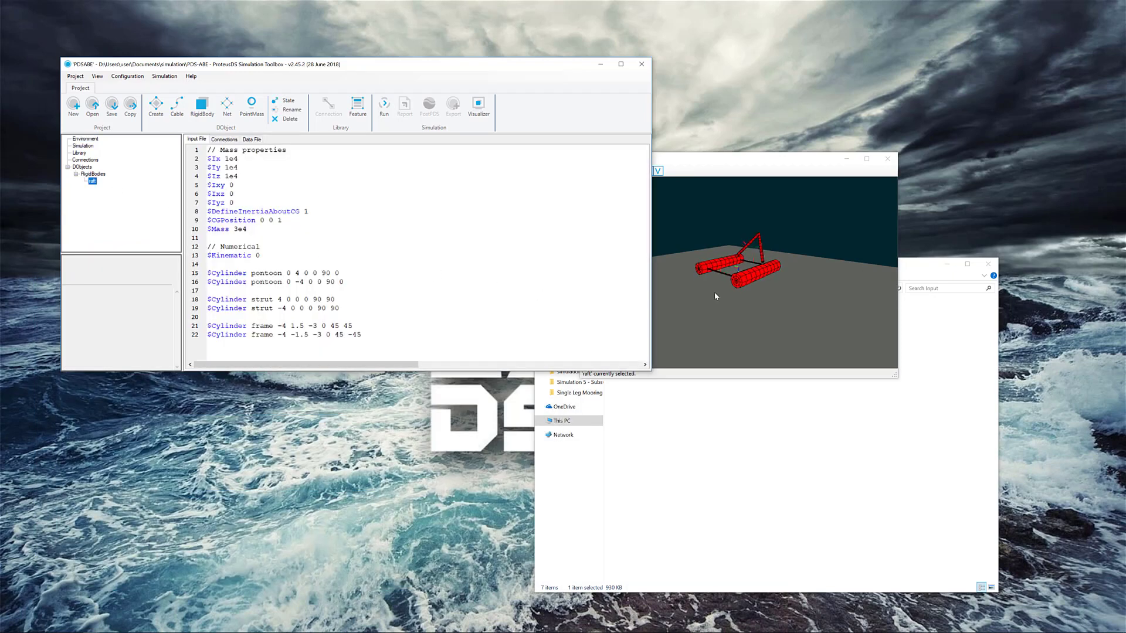
mouse_move(760, 243)
mouse_down()
mouse_move(792, 253)
mouse_move(771, 258)
mouse_up()
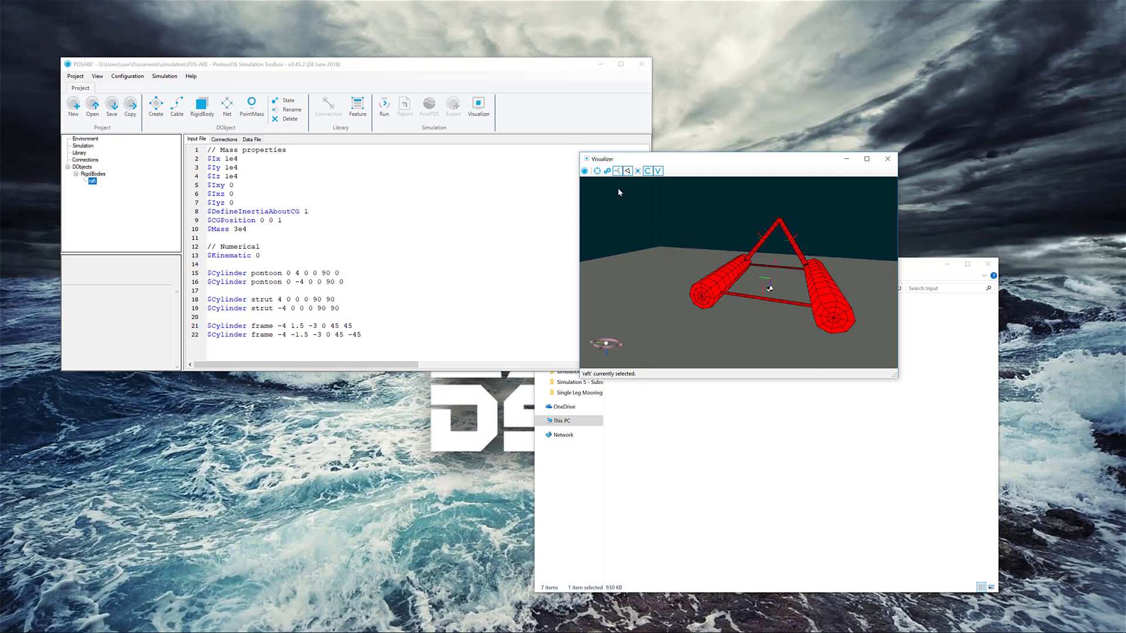
Step: Turn on the water surface display in the Visualizer settings and view the raft from another angle
click(607, 170)
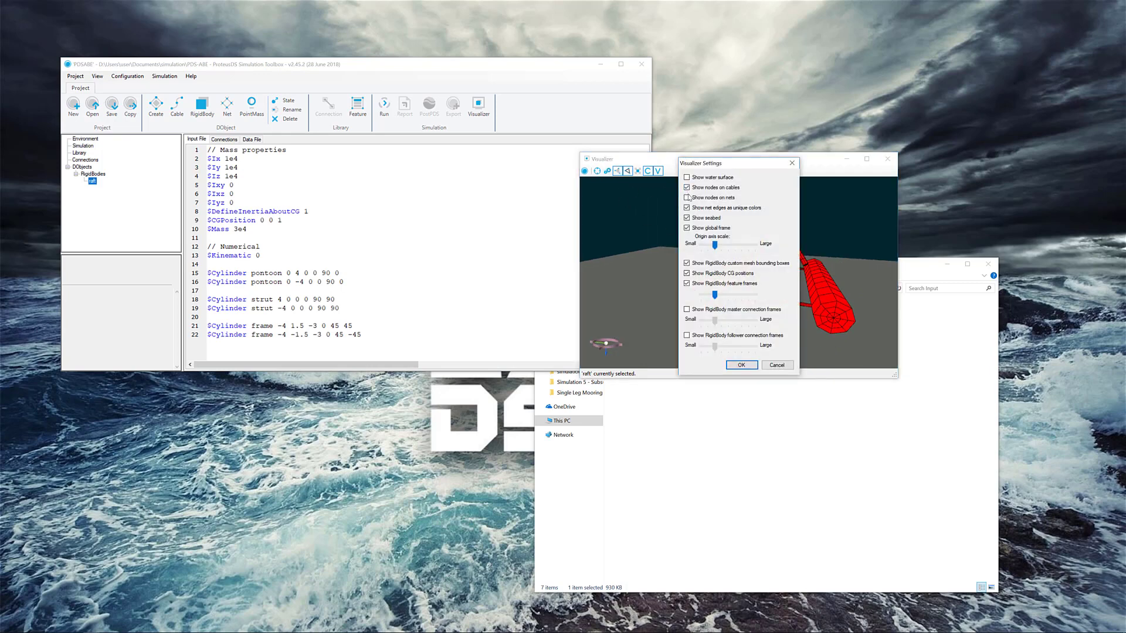
click(740, 365)
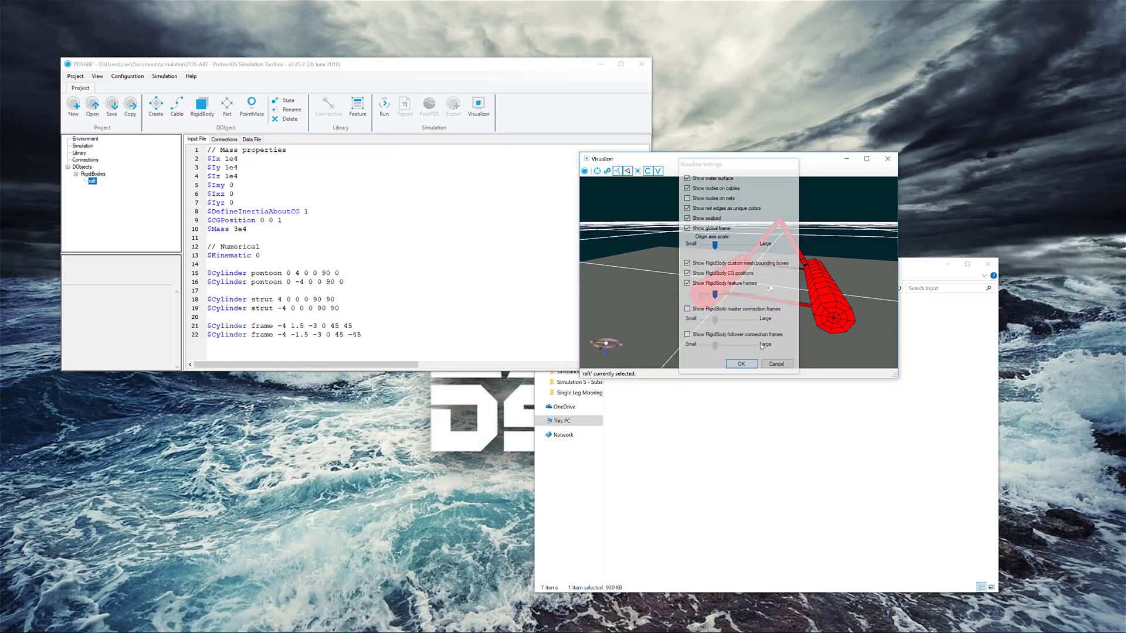
drag(727, 328, 727, 302)
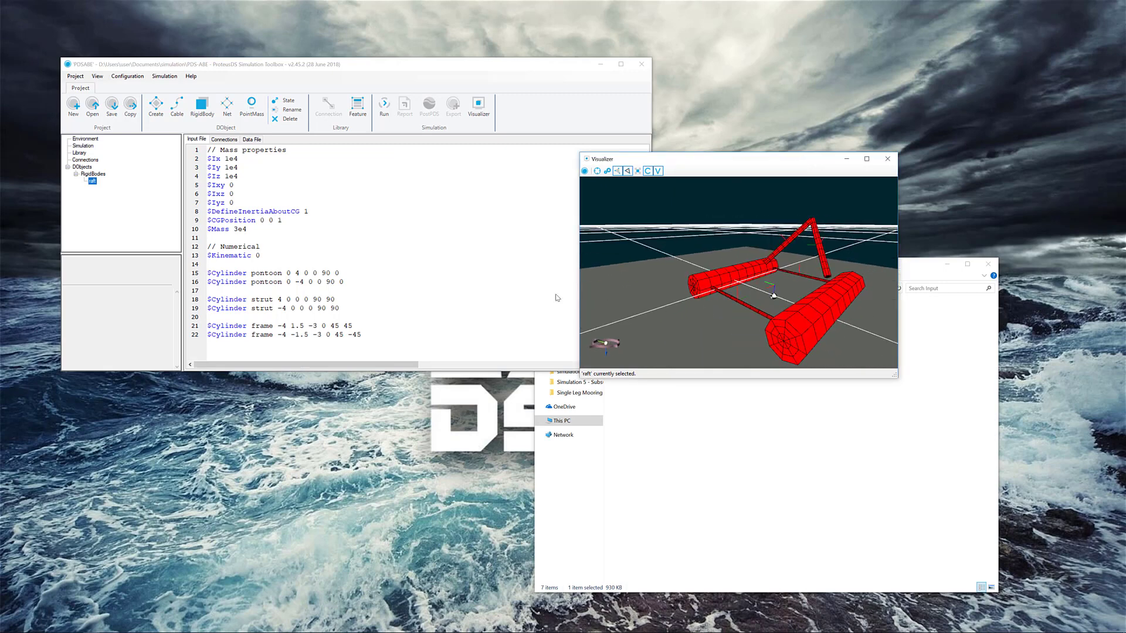
Step: Enlarge the project window and arrange it side by side with the Visualizer so the raft's input file is fully readable
click(259, 327)
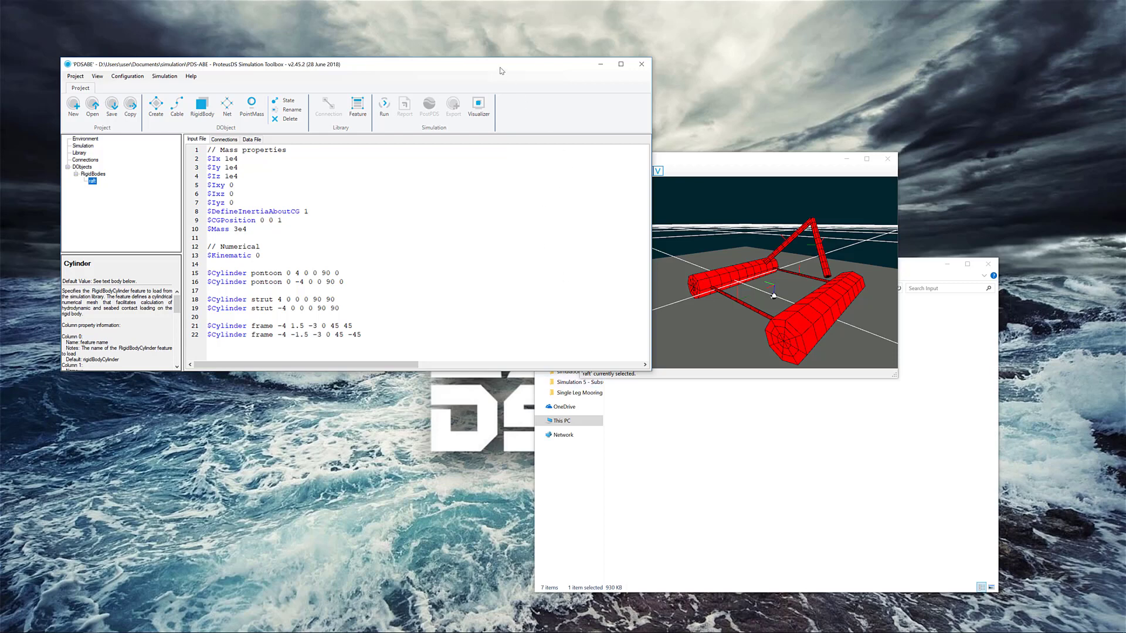
drag(500, 70, 446, 74)
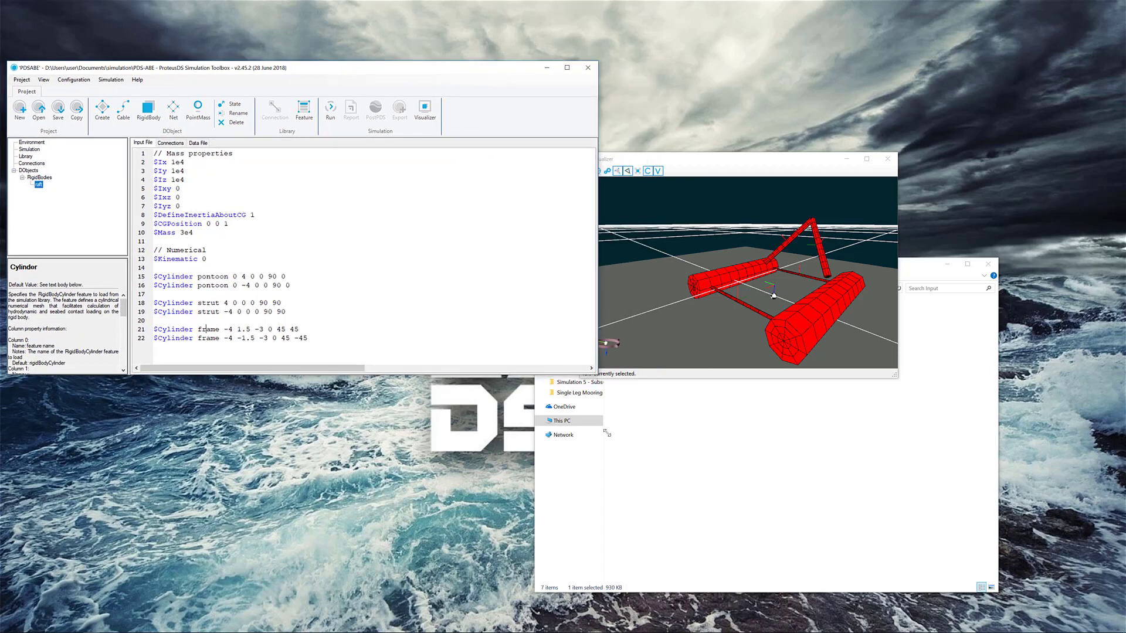
drag(607, 433, 615, 506)
drag(758, 158, 822, 150)
click(250, 322)
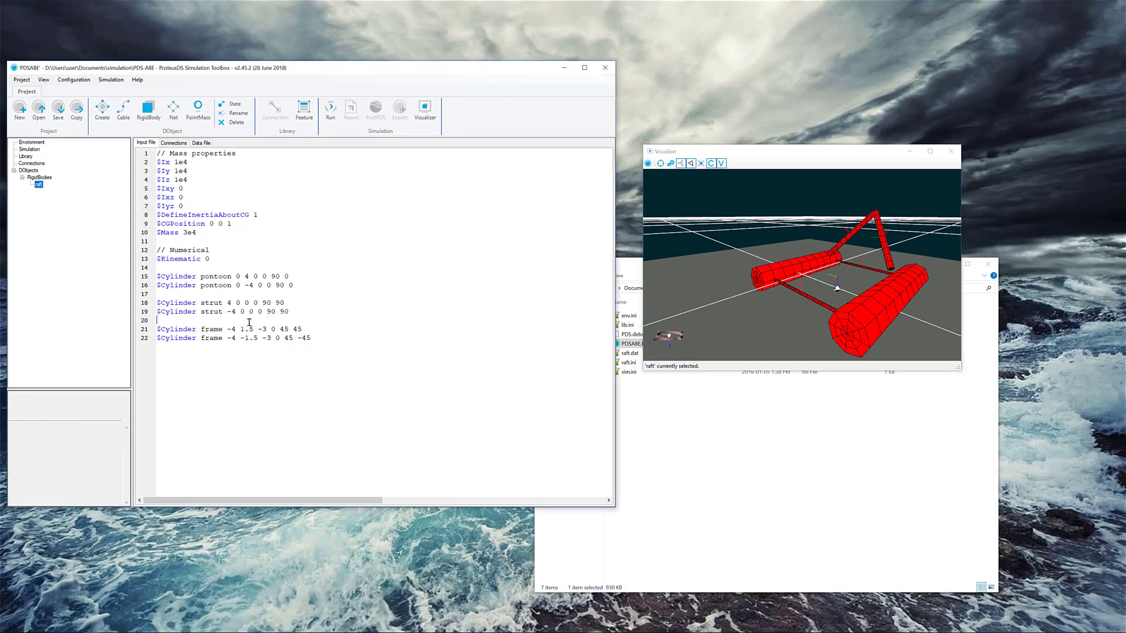
Step: Space the pontoons farther apart by setting the second number on their $Cylinder lines to -5 and 5
click(245, 286)
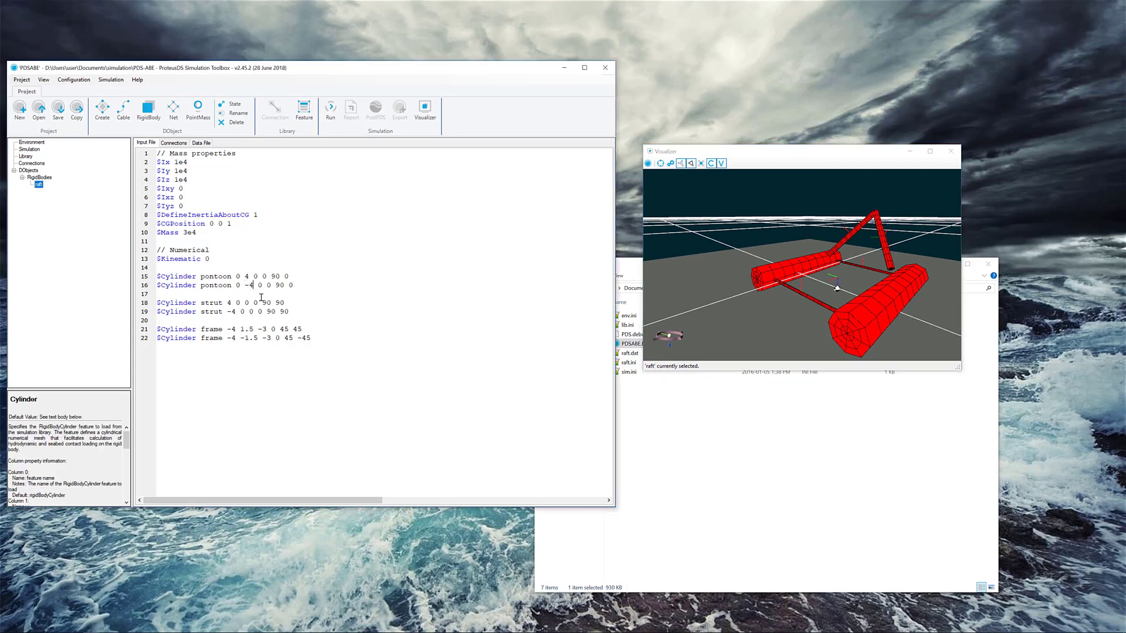
key(BackSpace)
text(5)
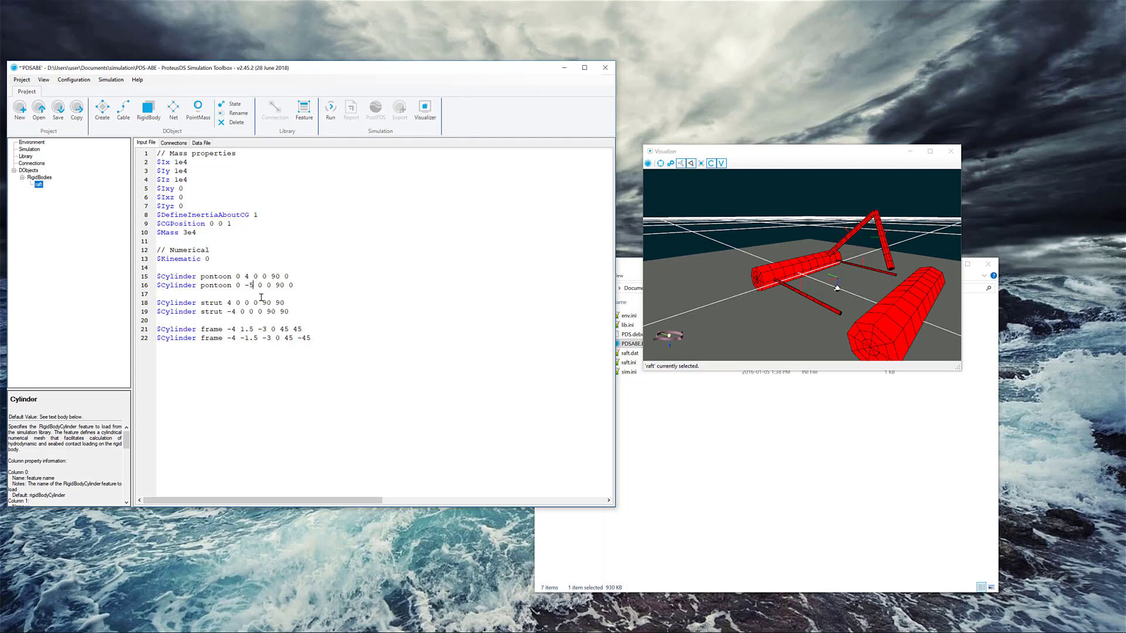
key(Delete)
text(5)
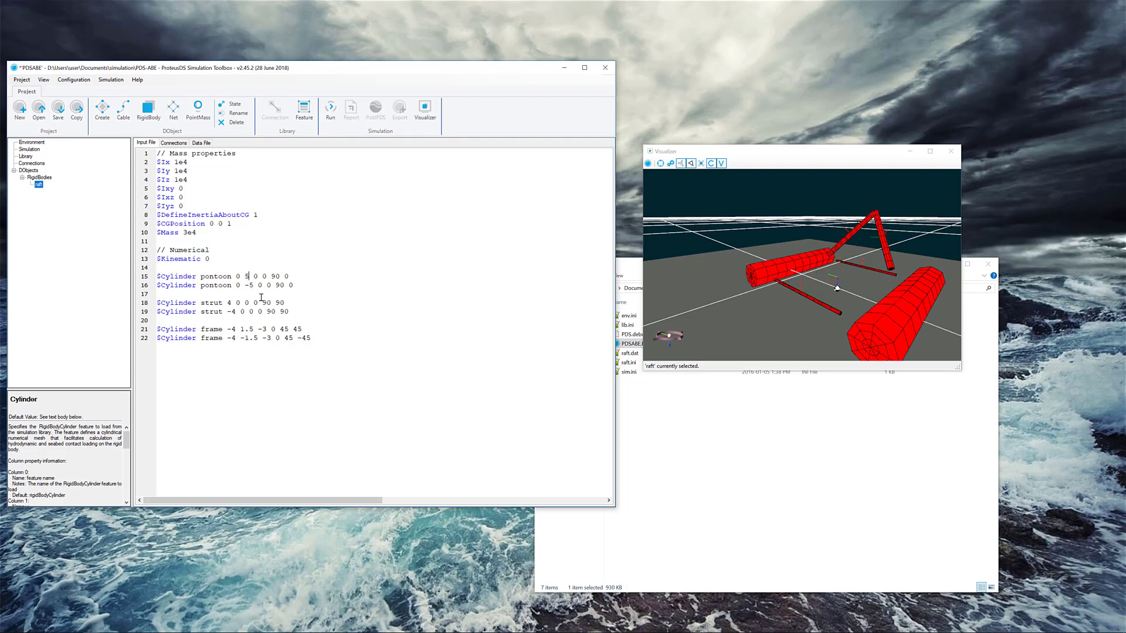
Step: Go to the pontoon feature's definition and set its $Diameter to 3 and $Length to 12
right_click(217, 277)
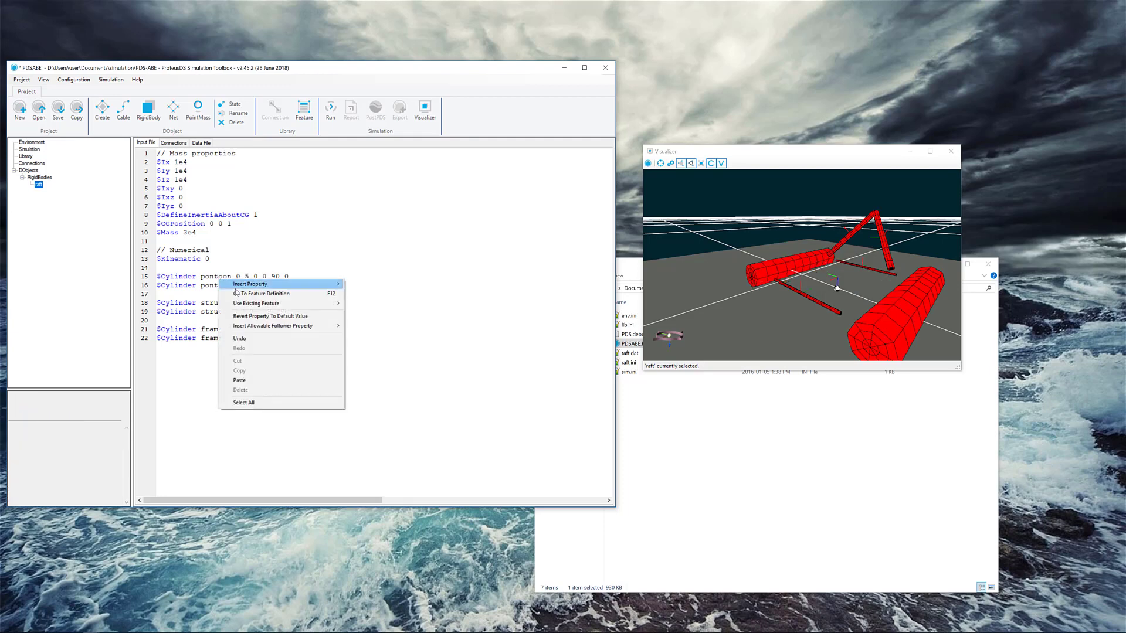
click(237, 295)
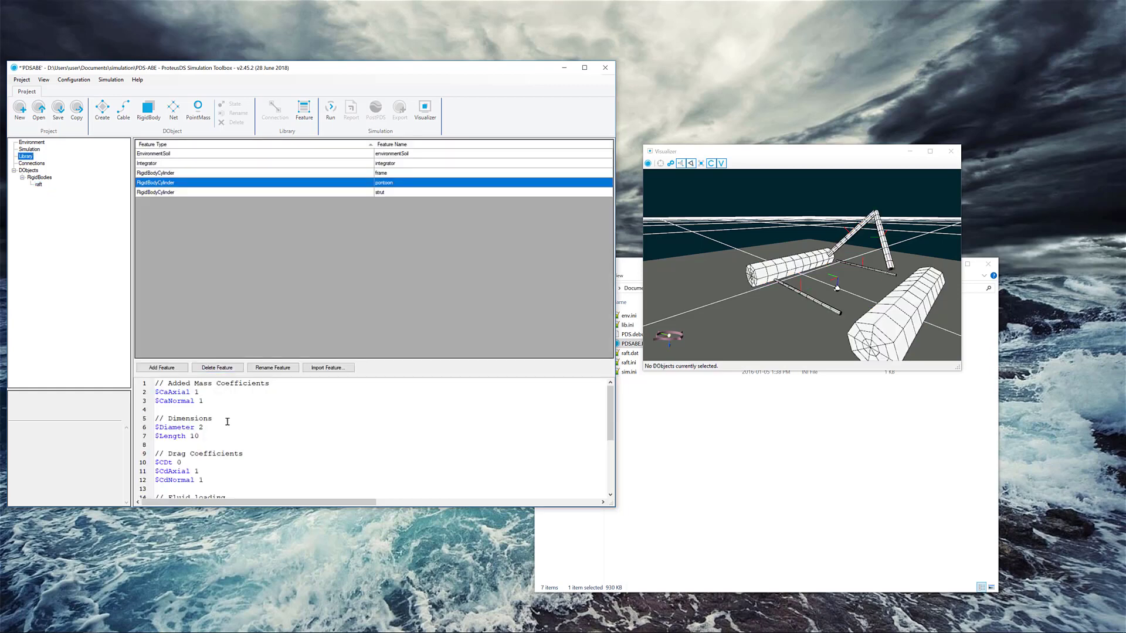
click(212, 406)
key(Delete)
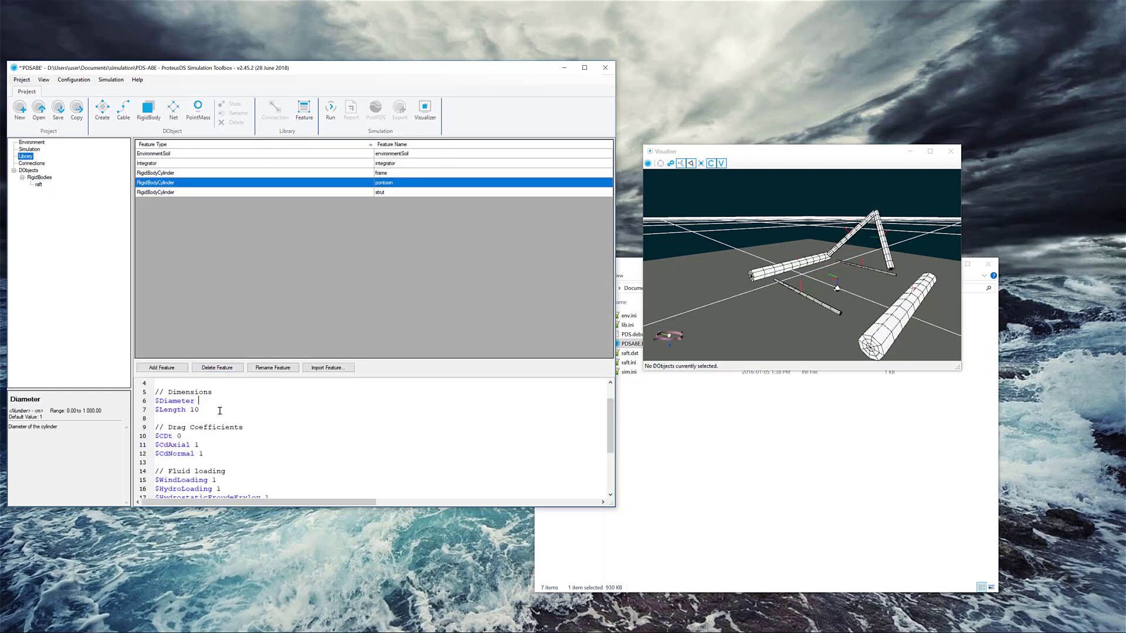
text(3)
click(194, 409)
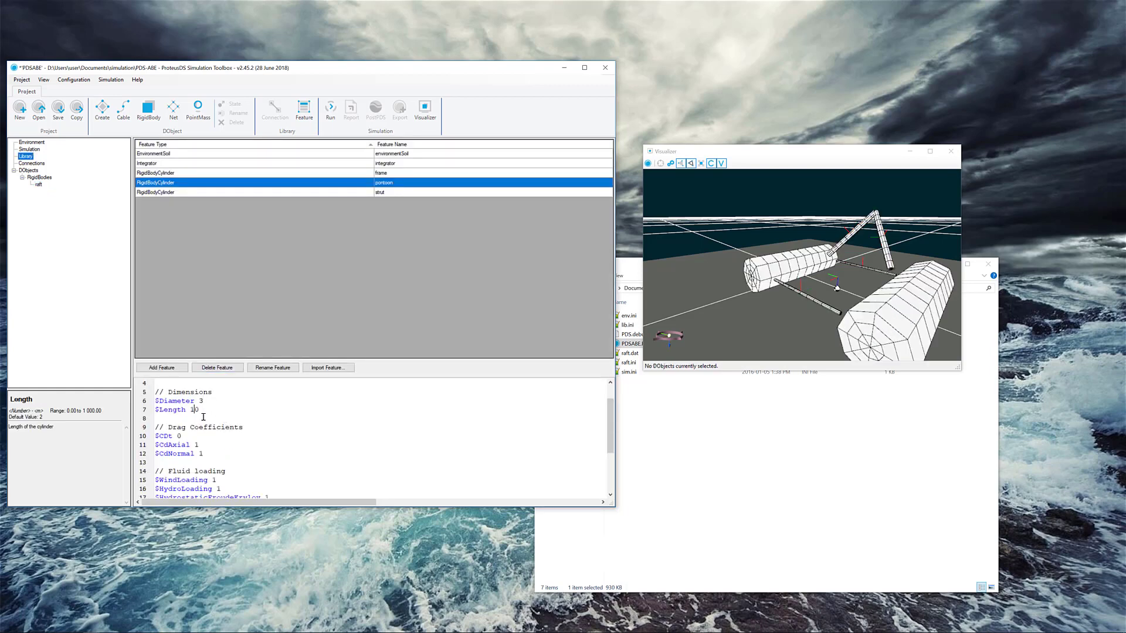
key(Delete)
text(2)
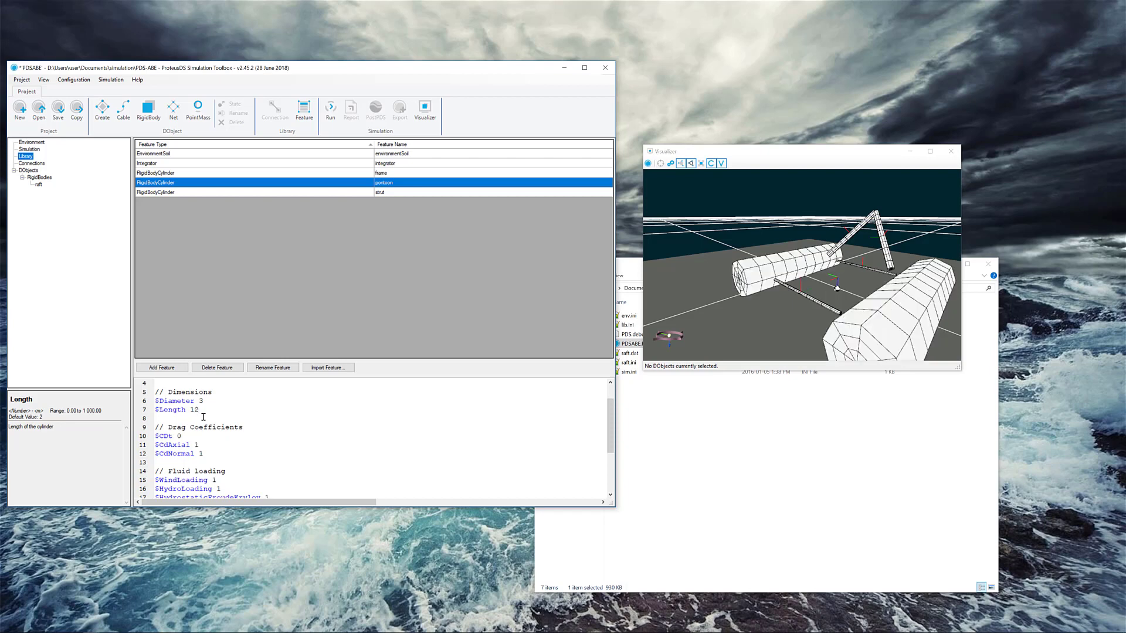
Step: Refine the pontoon mesh by setting $AngularSegments to 11 and $AxialSegments to 15, and inspect it in the Visualizer
scroll(216, 432, down, 1)
scroll(217, 422, down, 2)
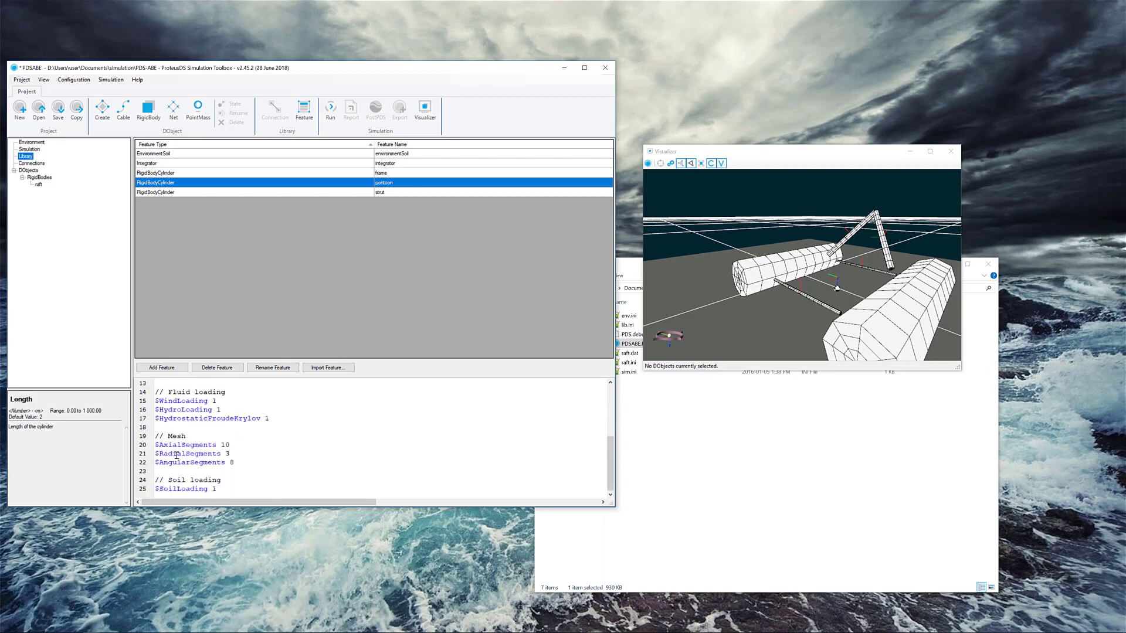
click(232, 463)
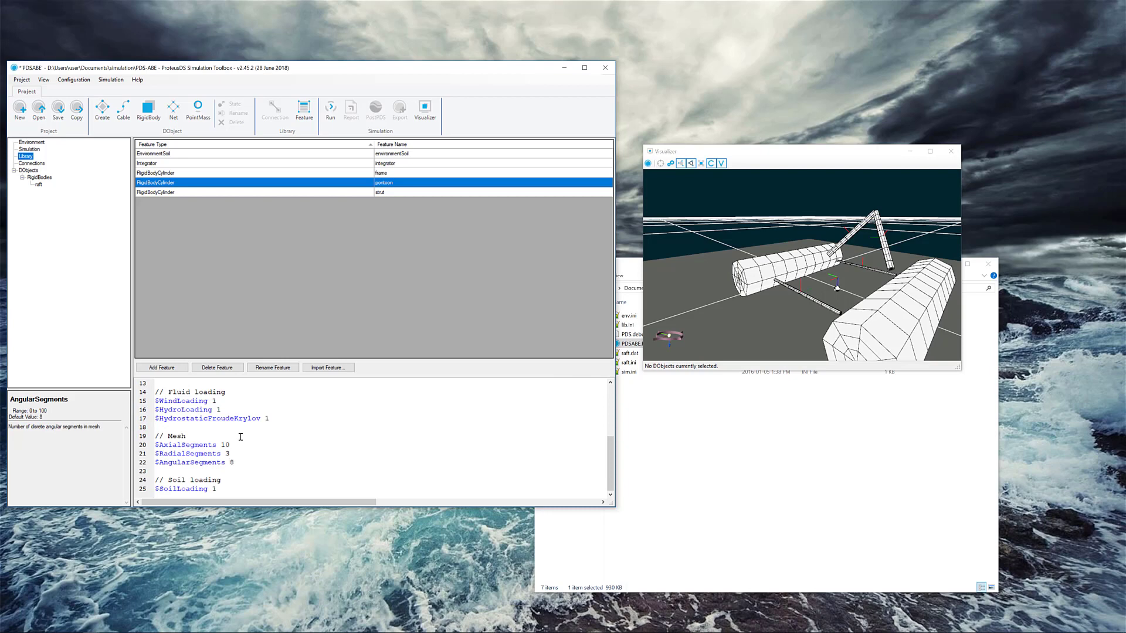
key(BackSpace)
text(11)
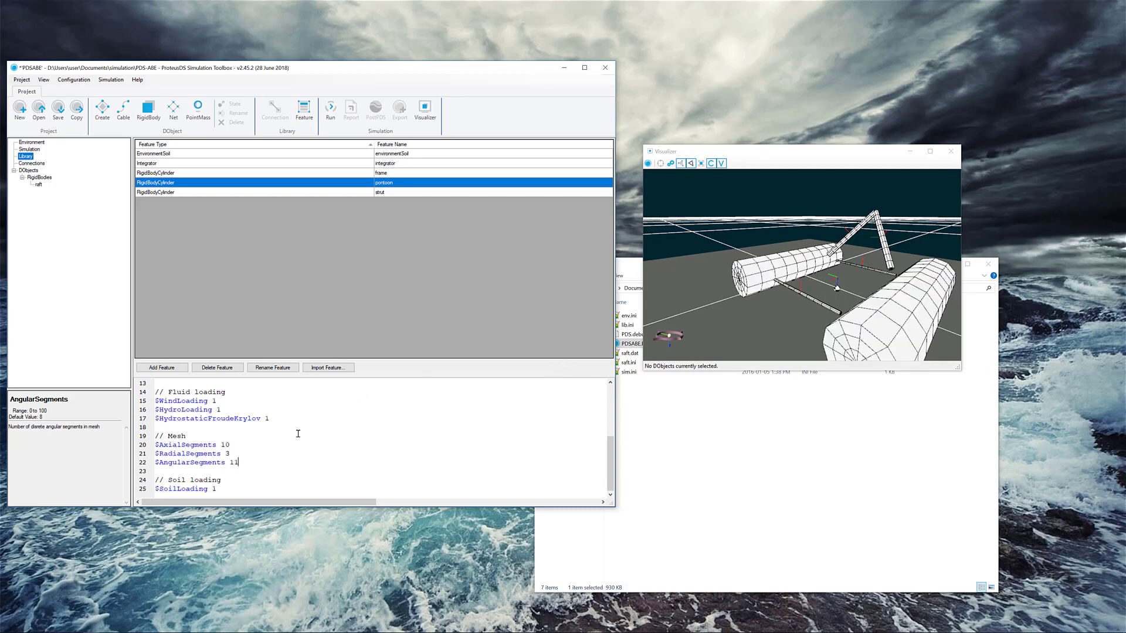
key(Up)
key(Up)
key(BackSpace)
text(5)
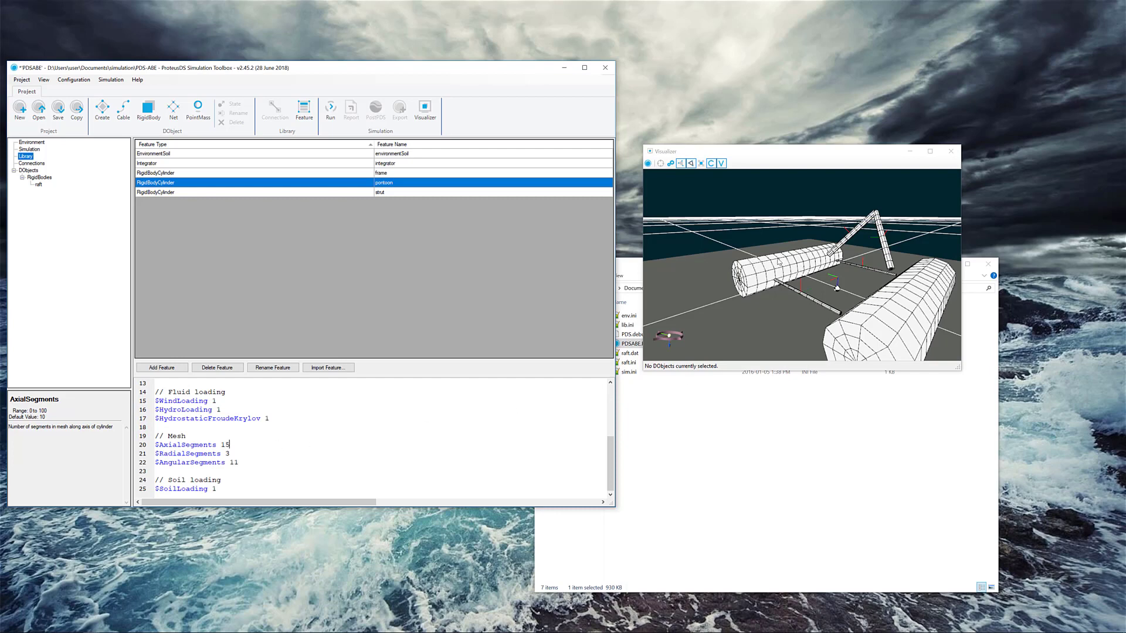
drag(779, 263, 832, 243)
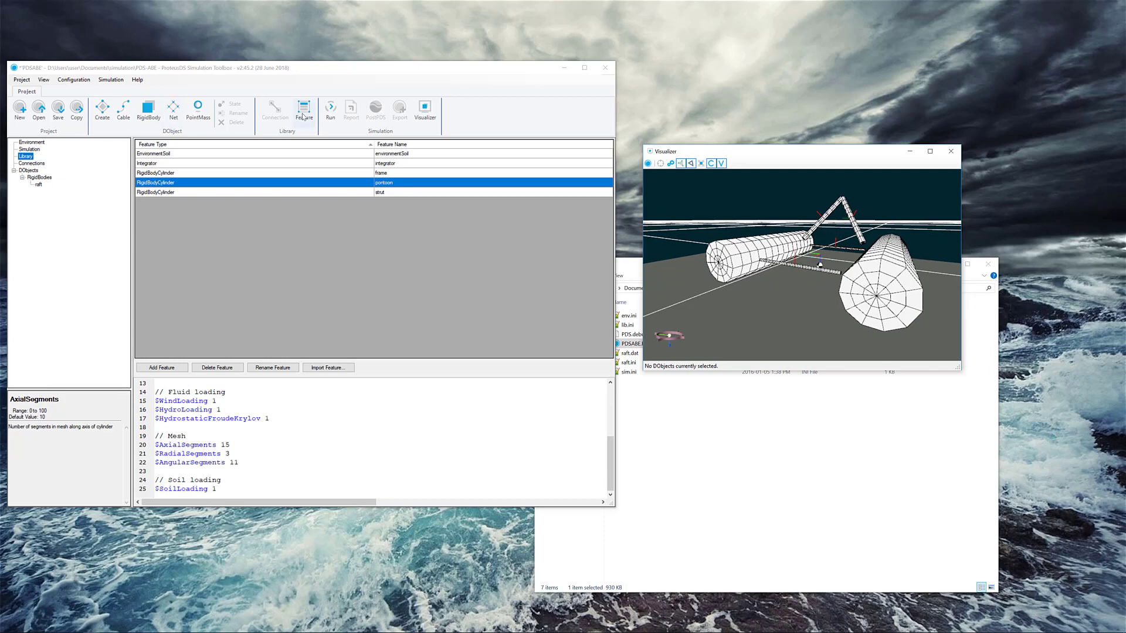
Step: Review the feature types available for a new library feature, then cancel without creating one
click(303, 115)
click(250, 251)
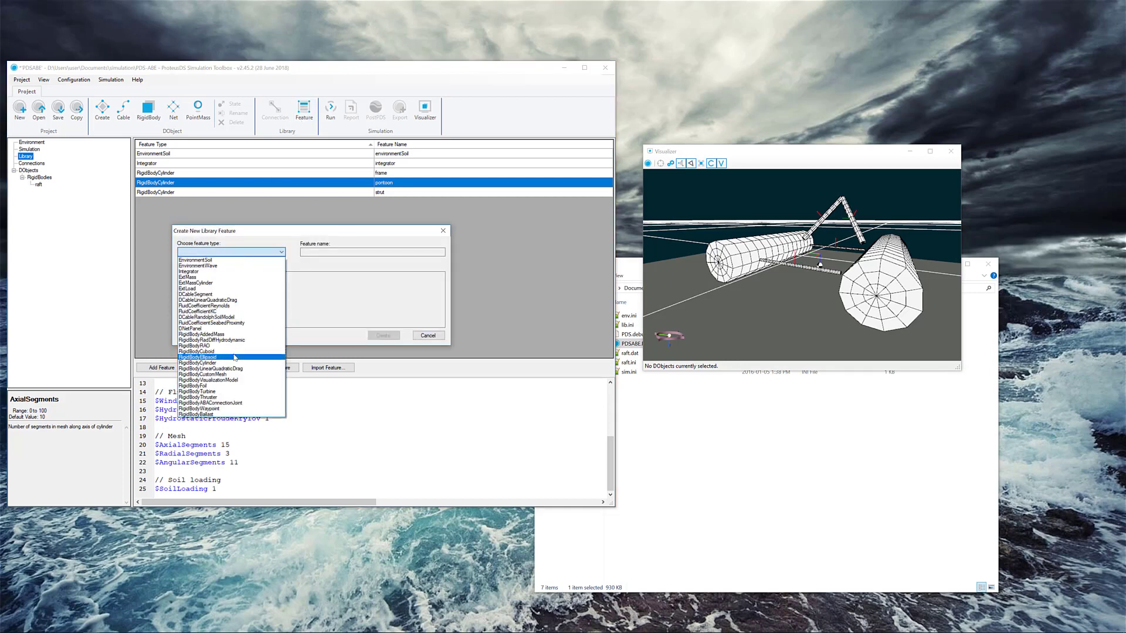
click(430, 337)
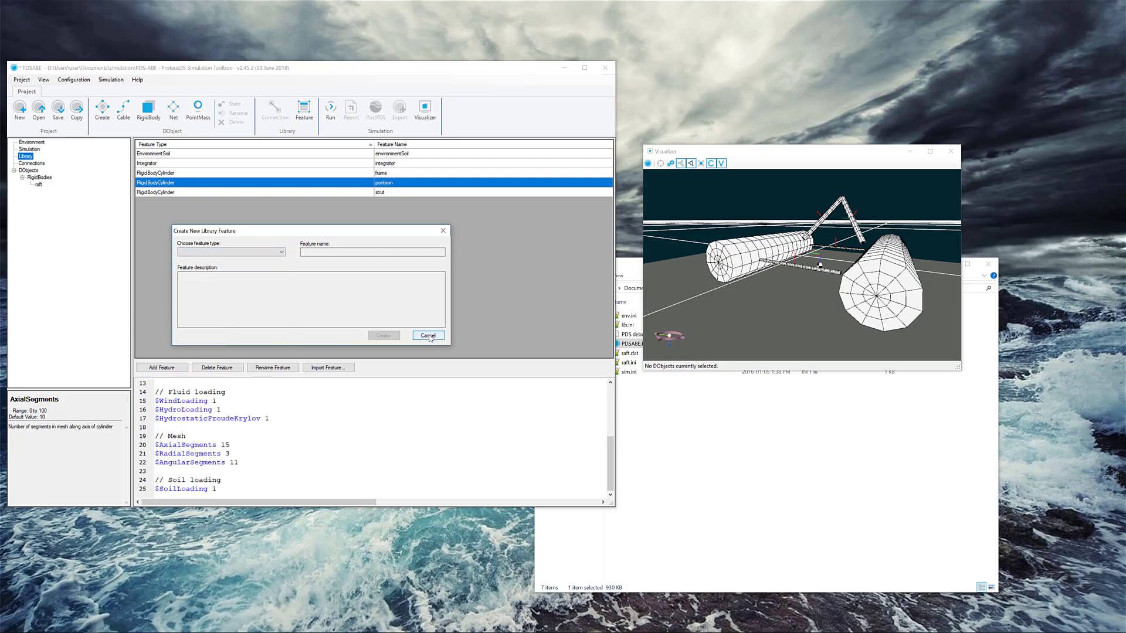
click(428, 336)
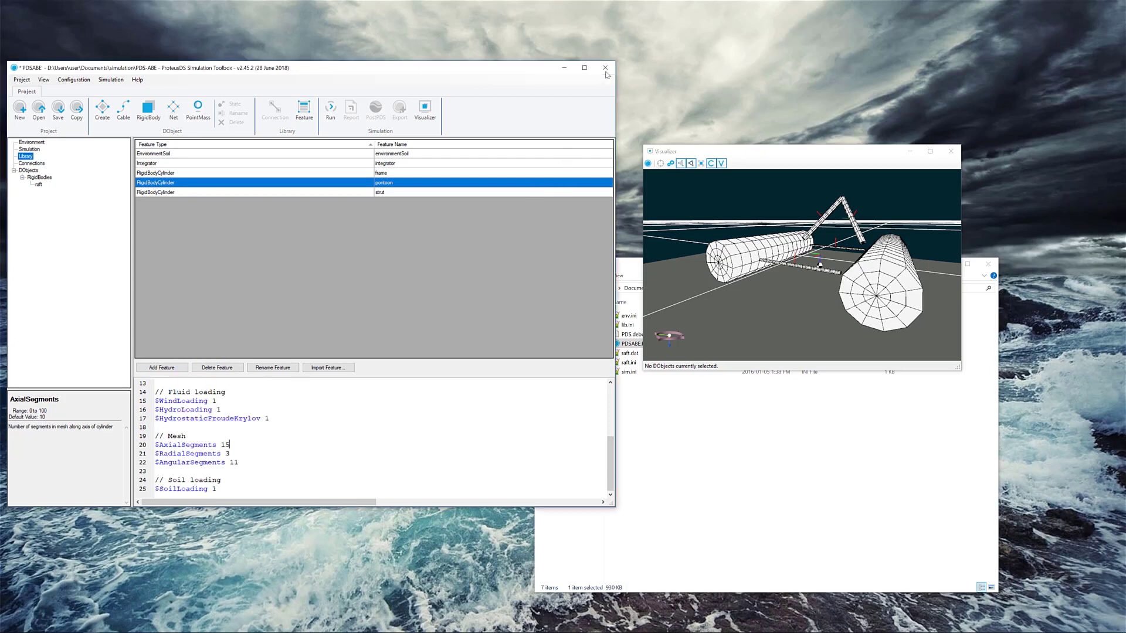